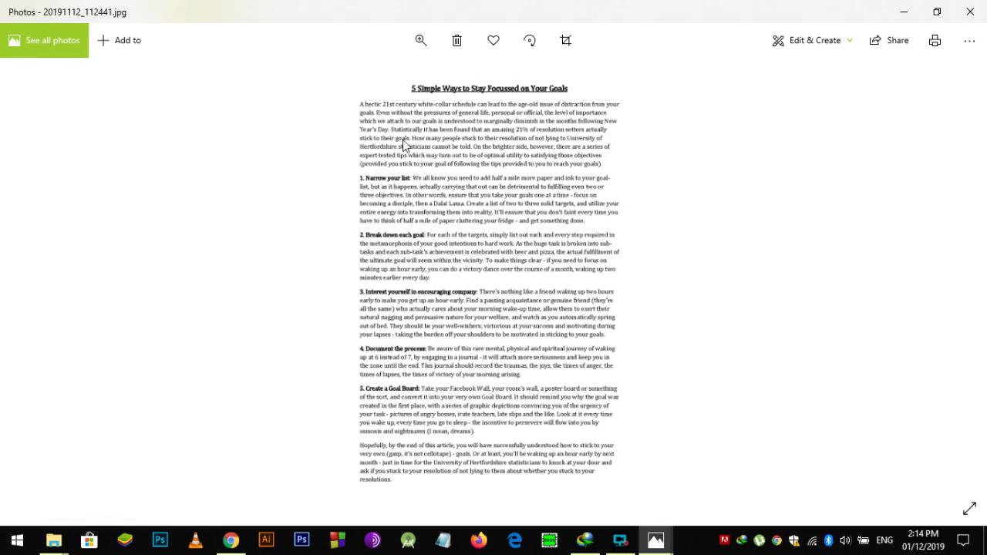
- Examine the article text in the image 20191112_112441.jpg from its title down to the closing paragraph
scroll(491, 255, up, 3)
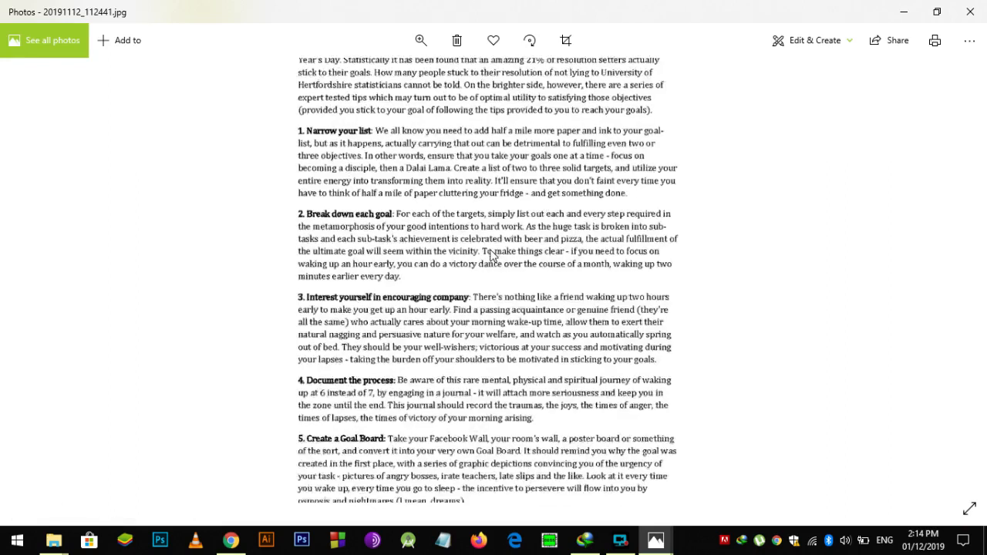
drag(516, 244, 447, 256)
drag(426, 212, 497, 349)
drag(442, 206, 463, 301)
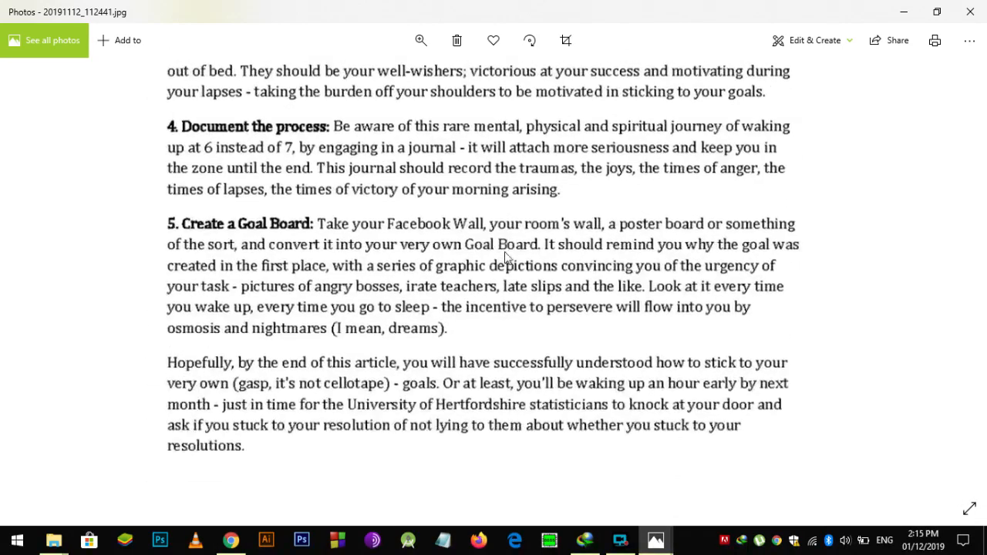
scroll(509, 367, up, 1)
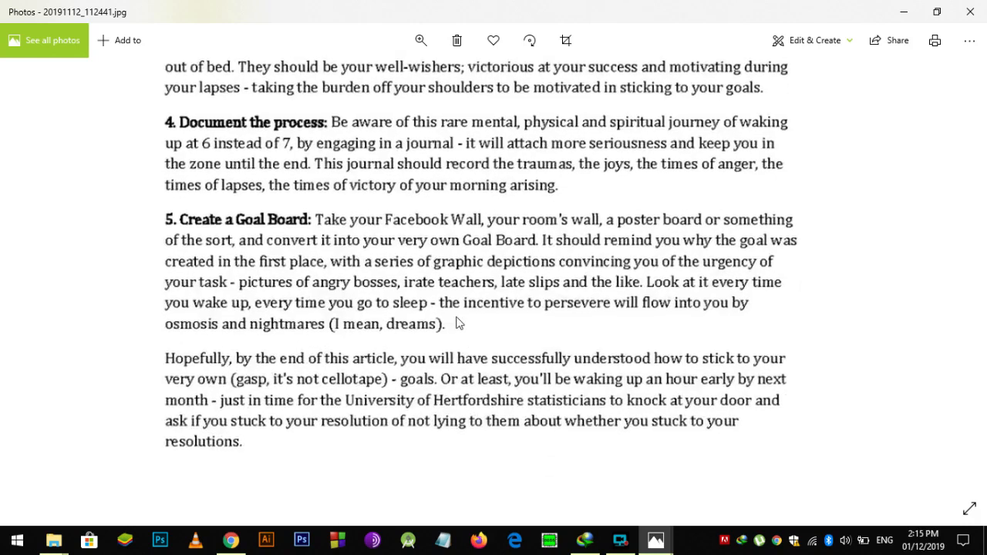
scroll(455, 158, up, 10)
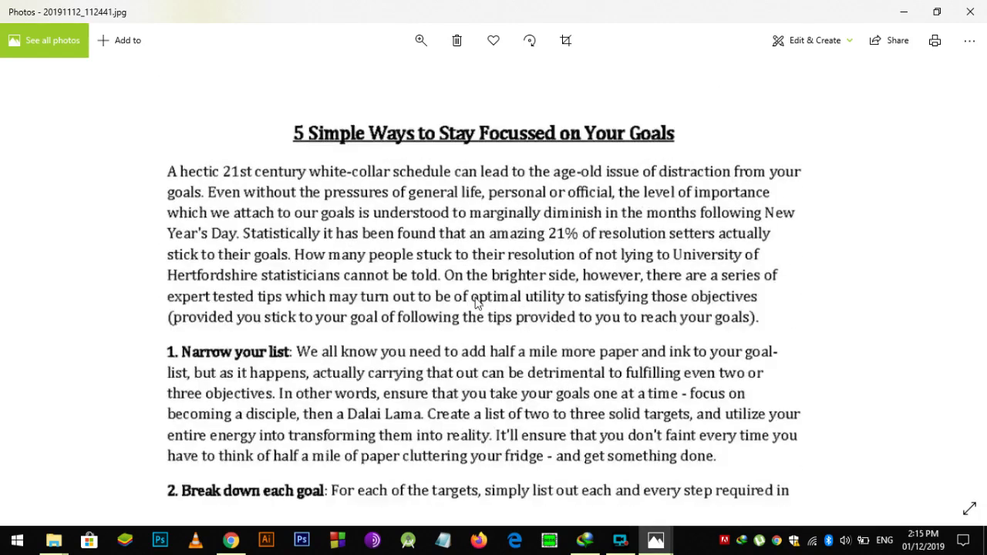
scroll(478, 296, down, 1)
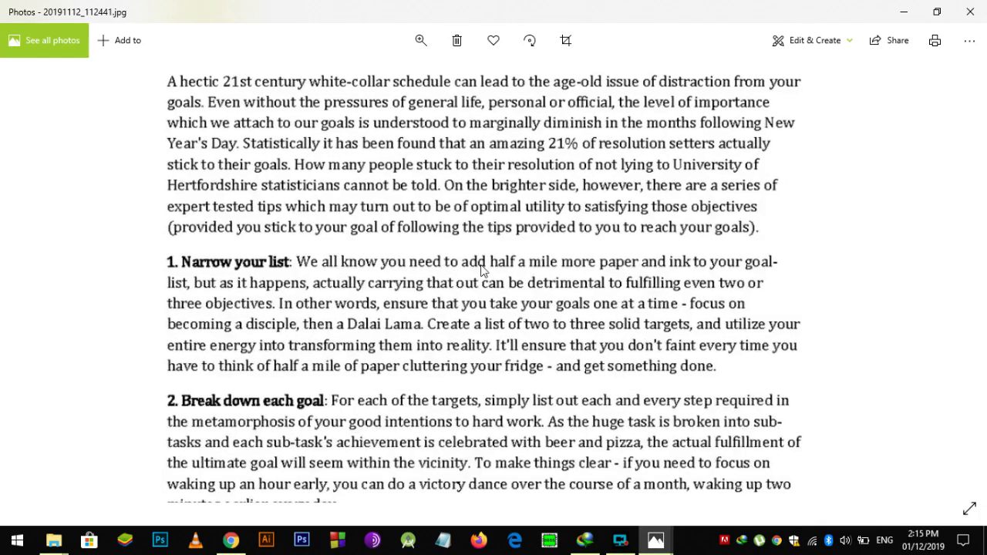
scroll(478, 354, down, 5)
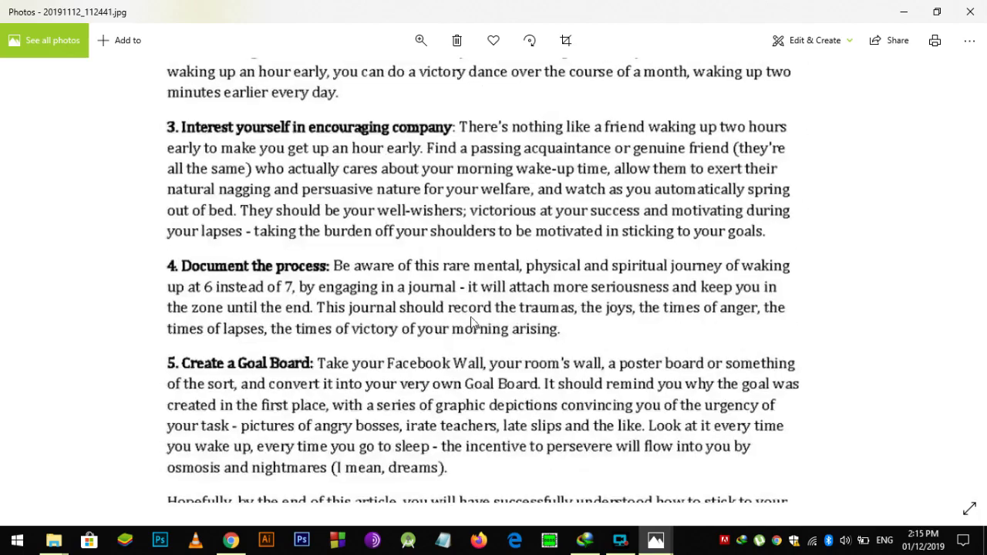
scroll(463, 347, down, 2)
scroll(452, 381, up, 5)
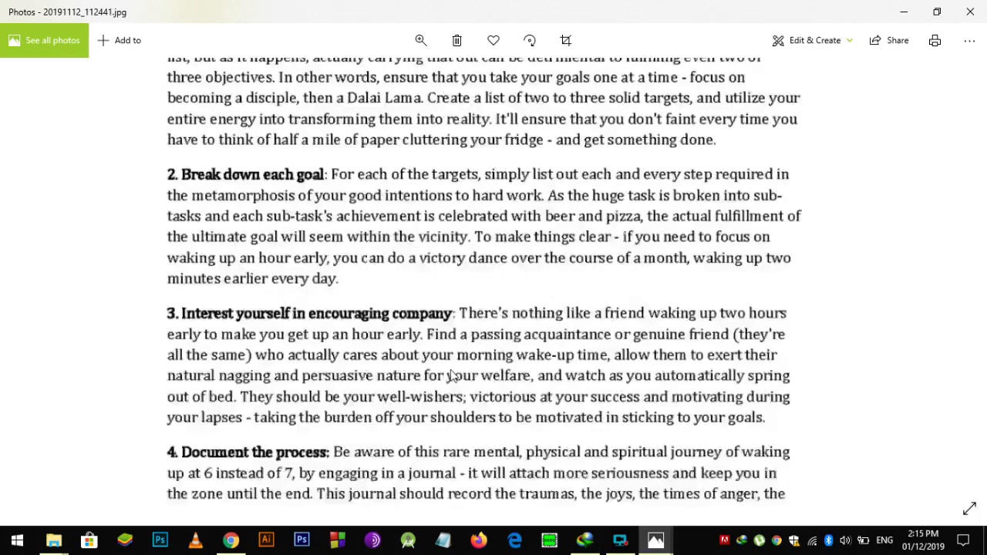
scroll(443, 253, up, 2)
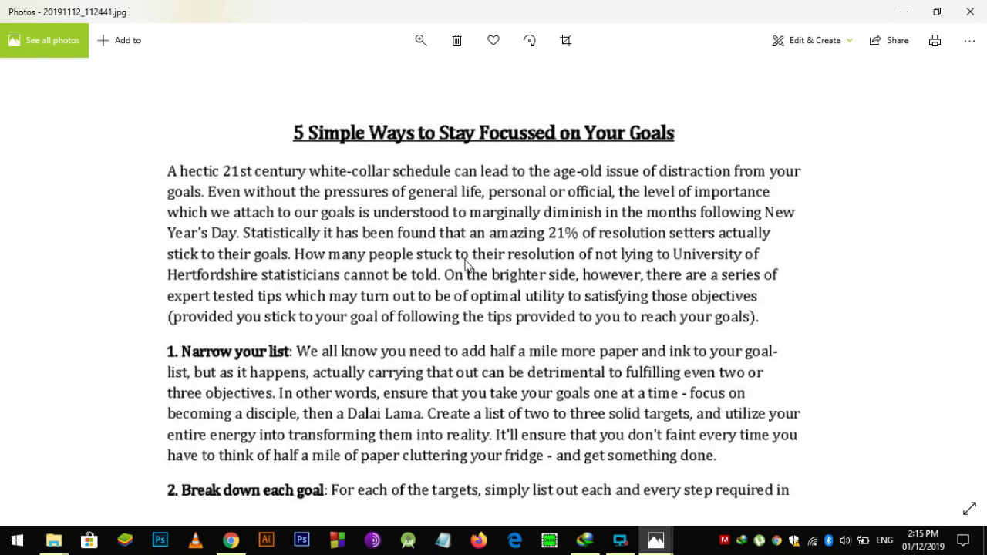
drag(466, 256, 462, 223)
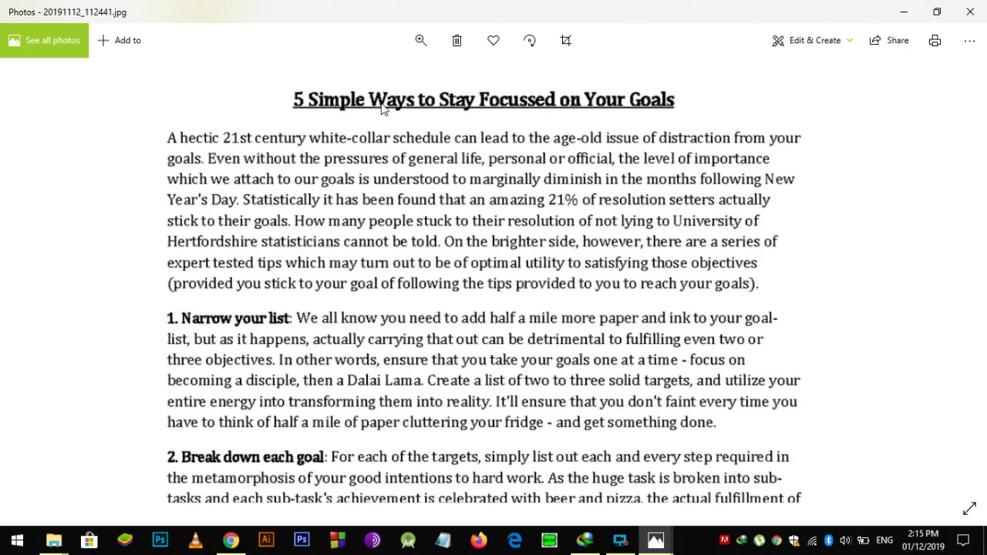
drag(519, 279, 517, 154)
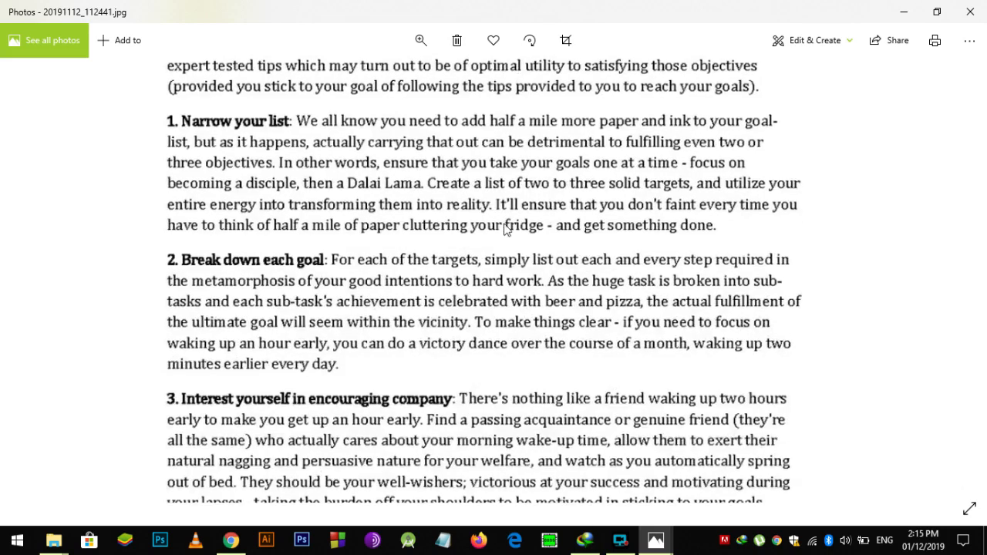
drag(482, 390, 475, 183)
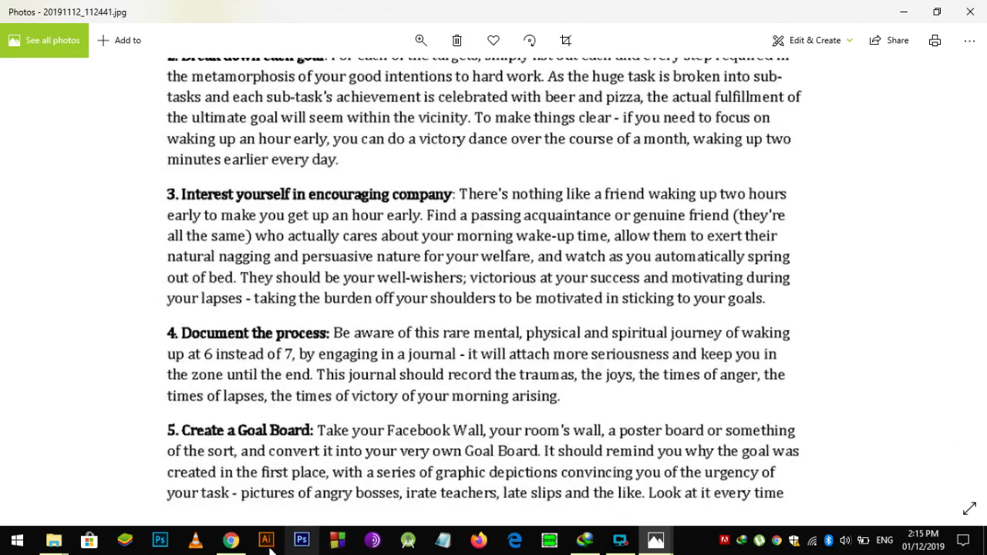
- Switch to Chrome and reload the newocr.com page, agreeing to resubmit its form
click(235, 540)
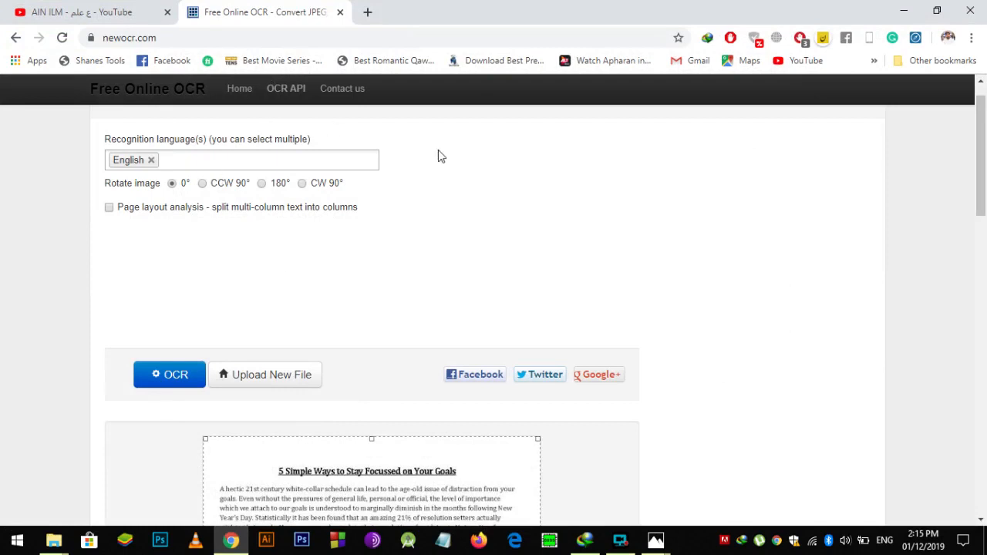
drag(172, 38, 99, 44)
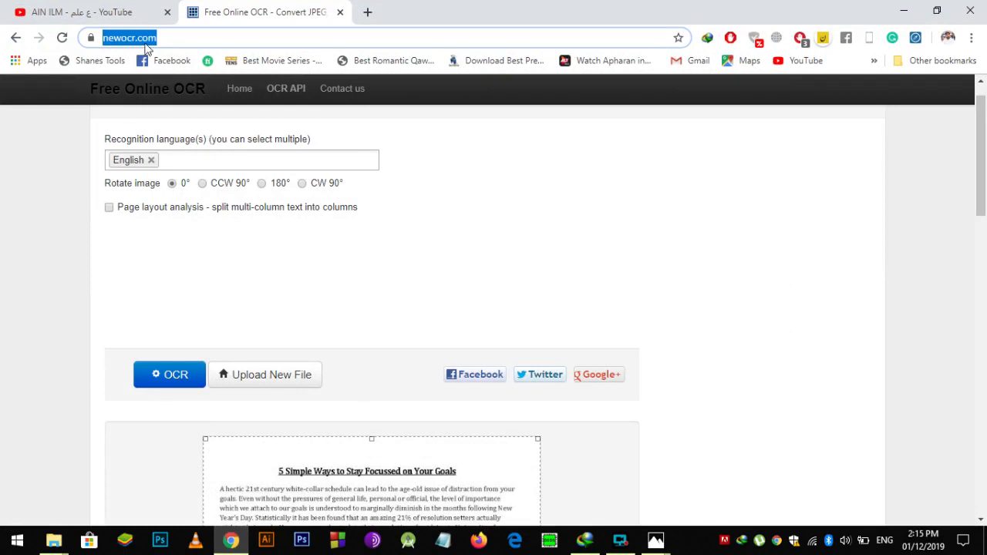
click(188, 40)
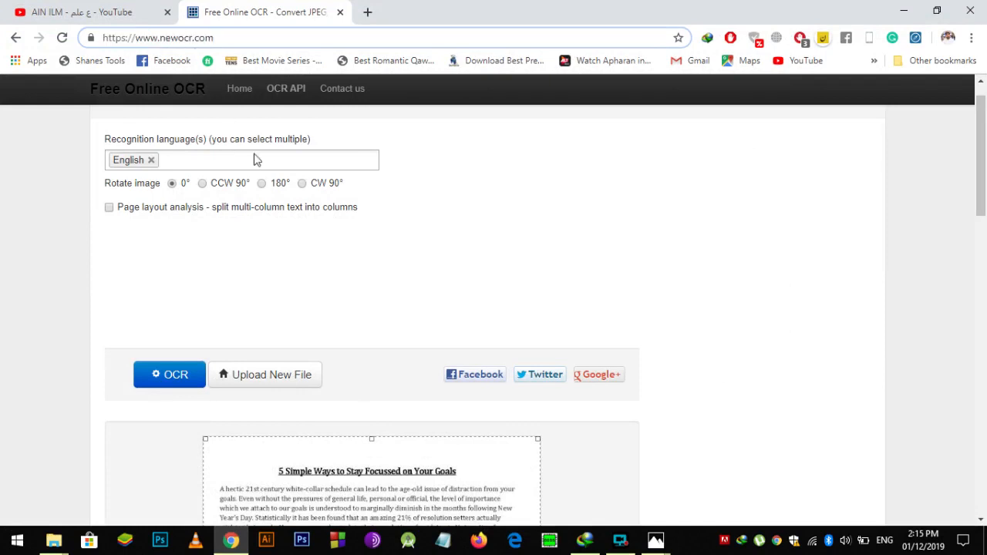
click(639, 250)
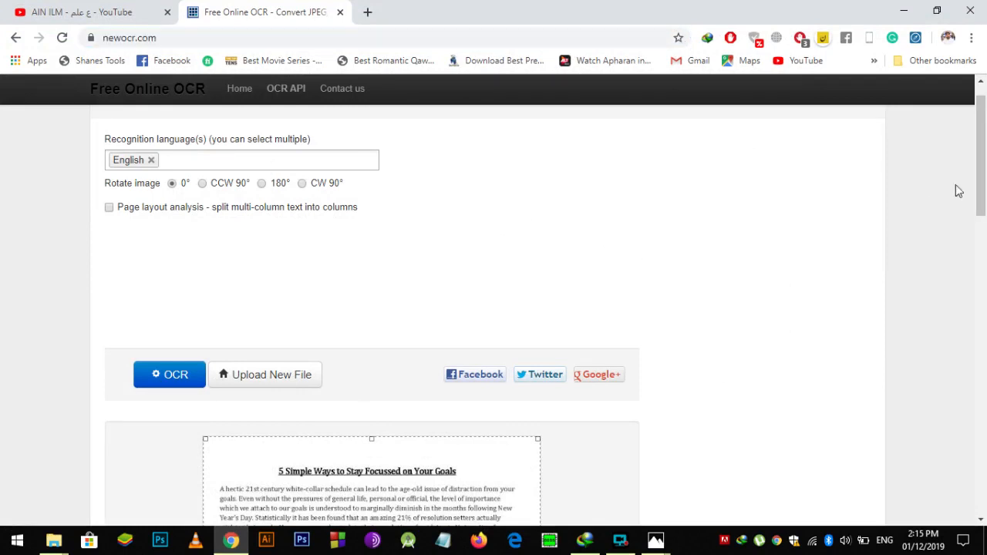
drag(982, 184, 983, 162)
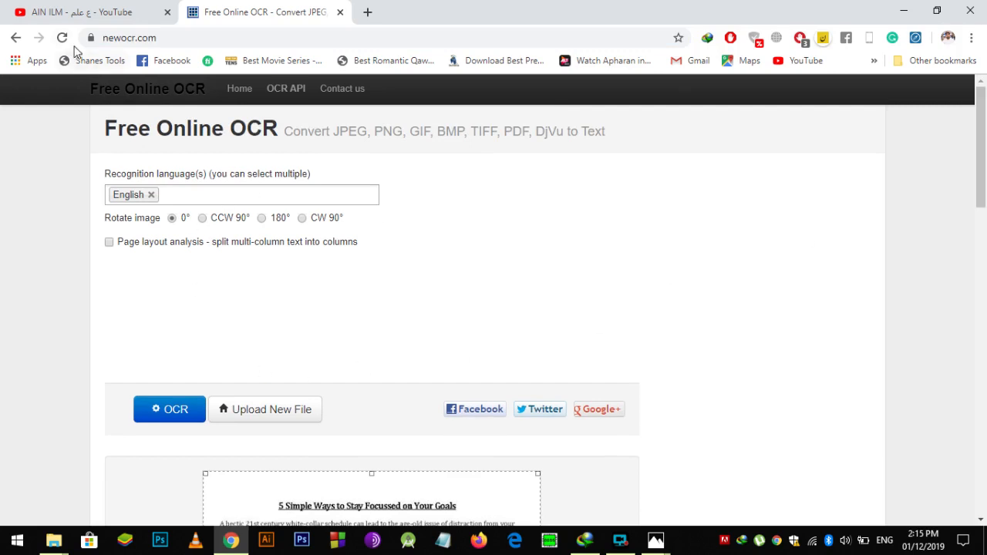
click(61, 38)
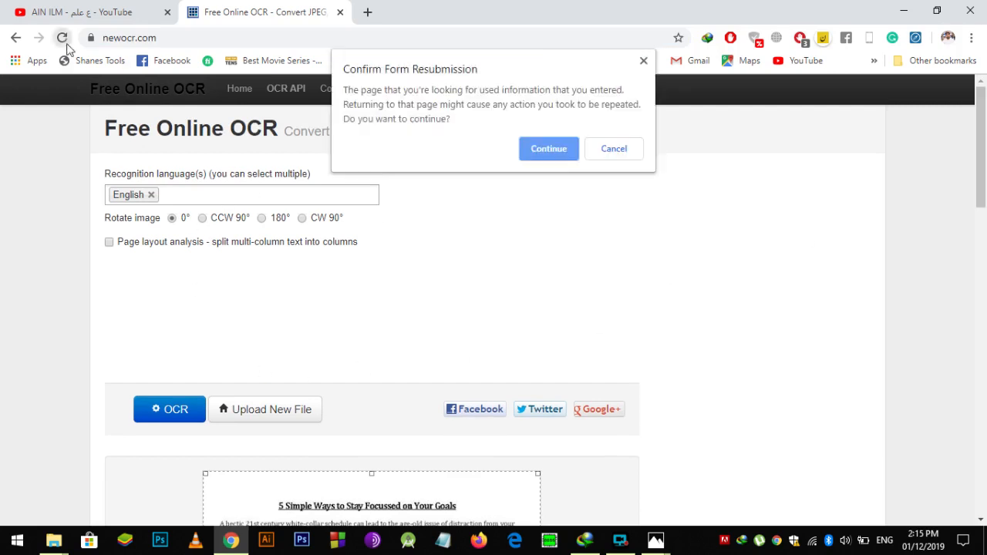
click(567, 156)
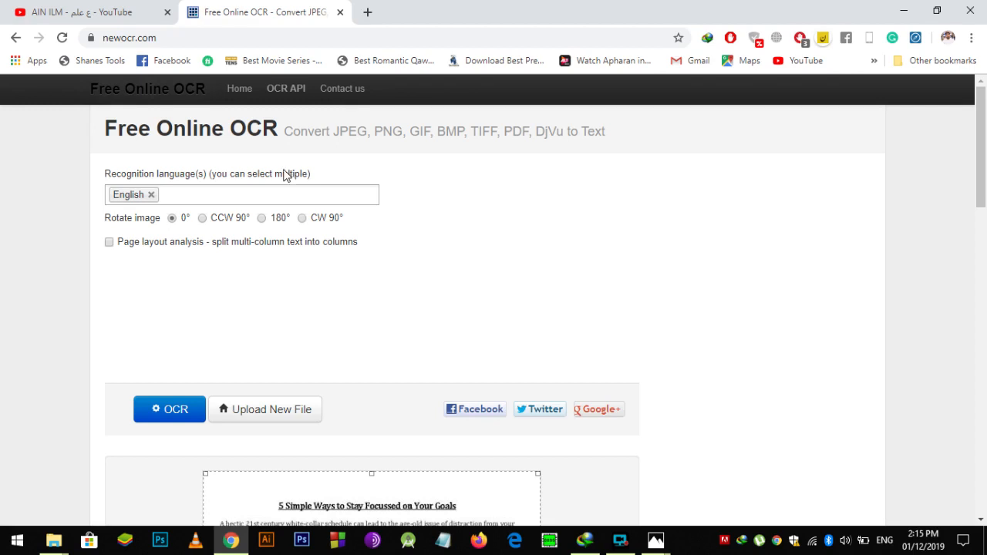
- Copy the newocr.com address, close its tab and reopen the site in a new tab
click(282, 34)
key(ctrl+c)
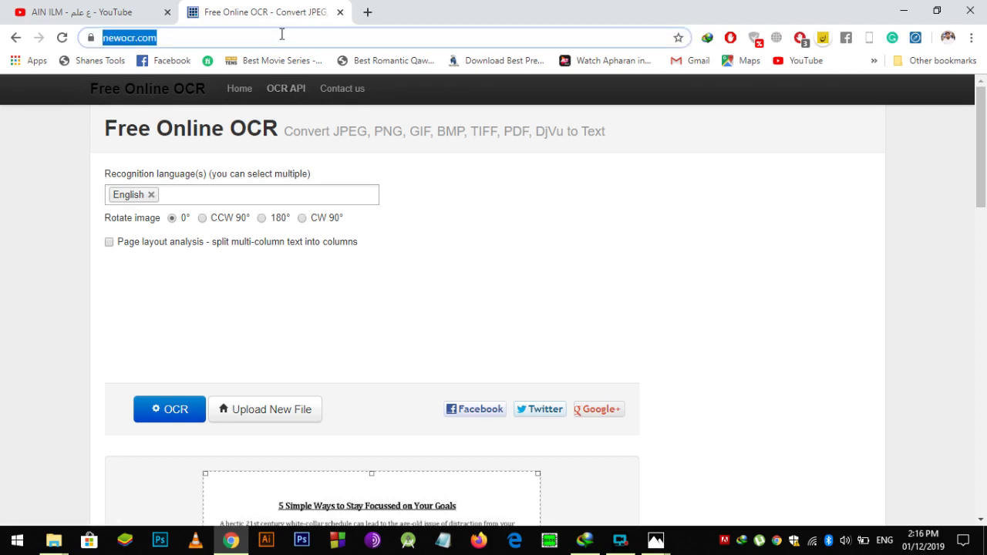
click(339, 11)
click(192, 12)
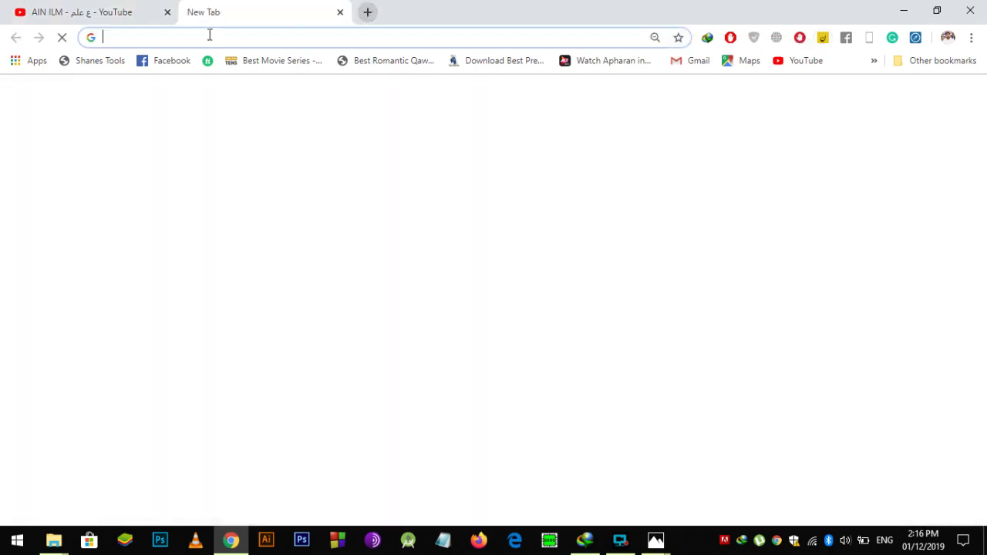
key(ctrl+v)
key(Return)
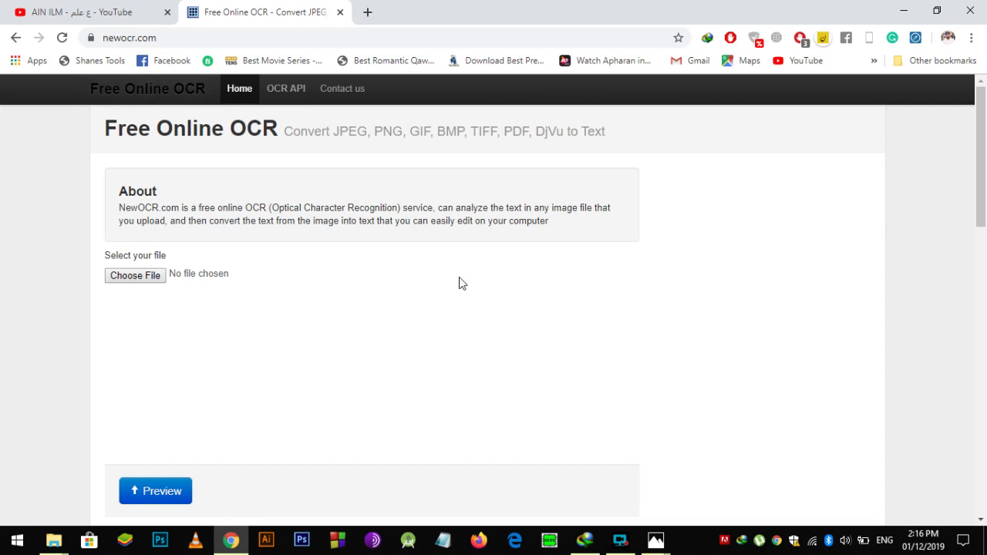
- Choose the image 20191112_112441 from the Working folder on the Desktop and upload it for preview
drag(982, 177, 978, 149)
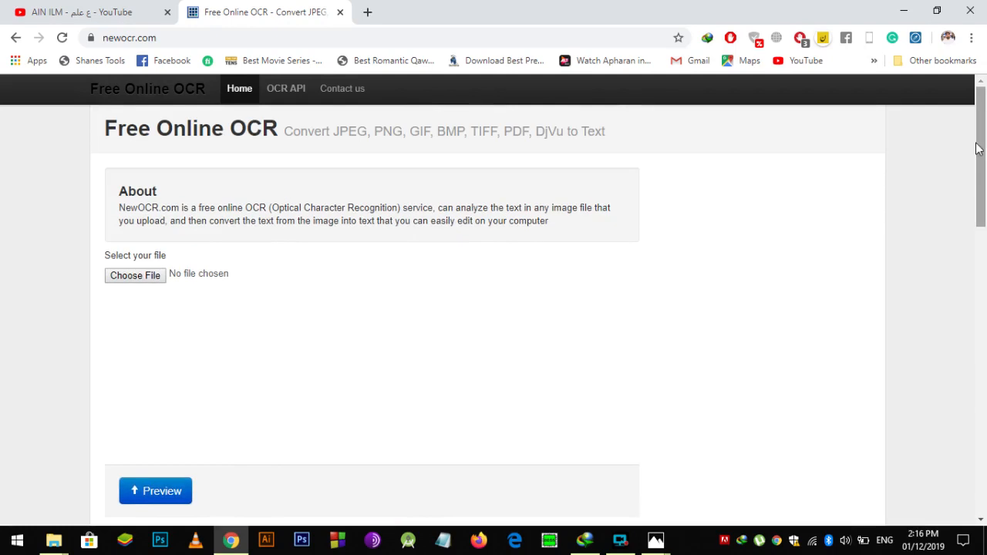
click(137, 279)
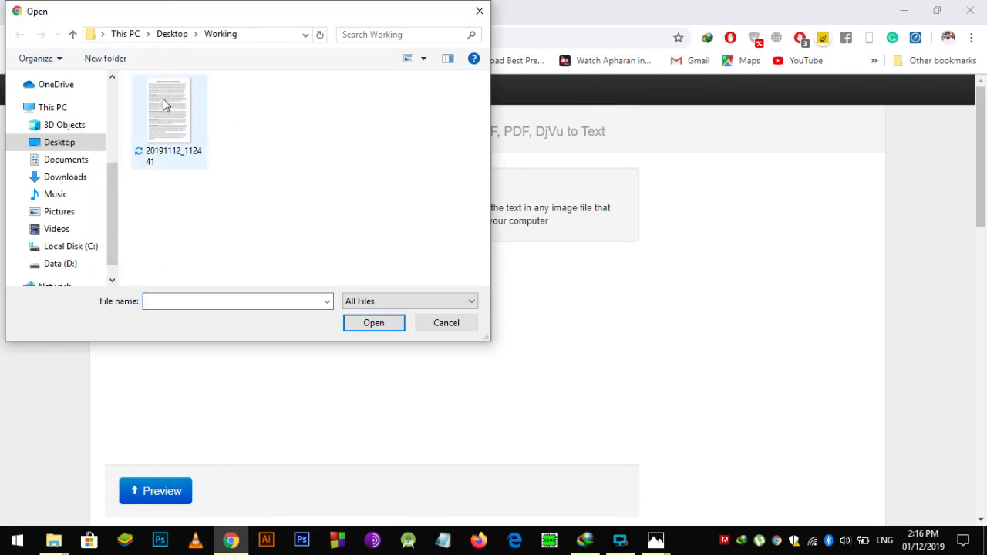
click(163, 99)
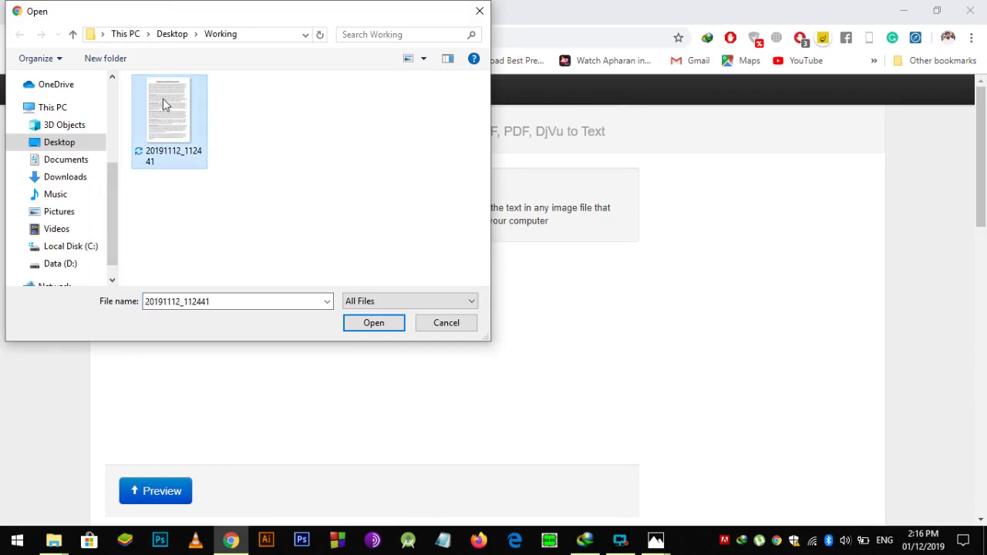
click(374, 323)
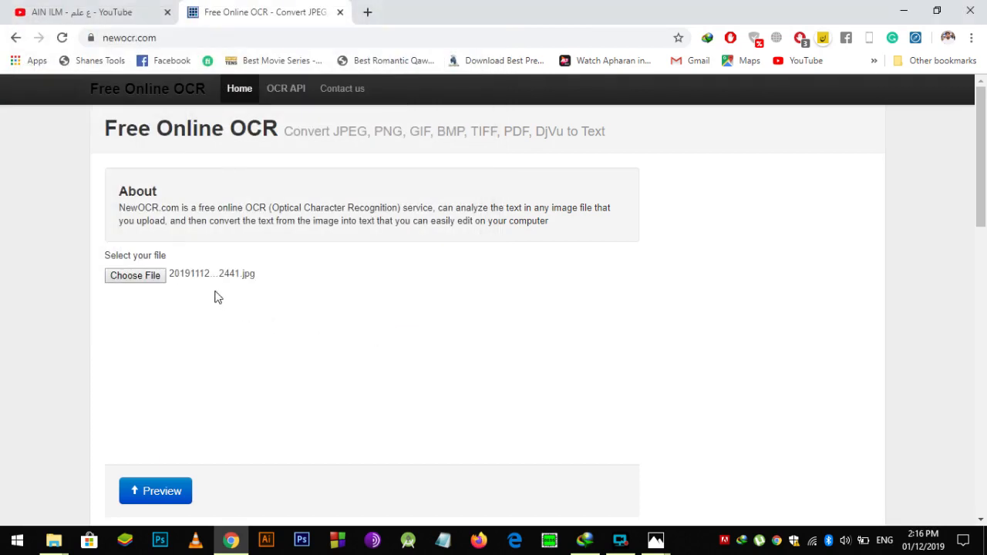
click(985, 234)
drag(985, 267, 986, 172)
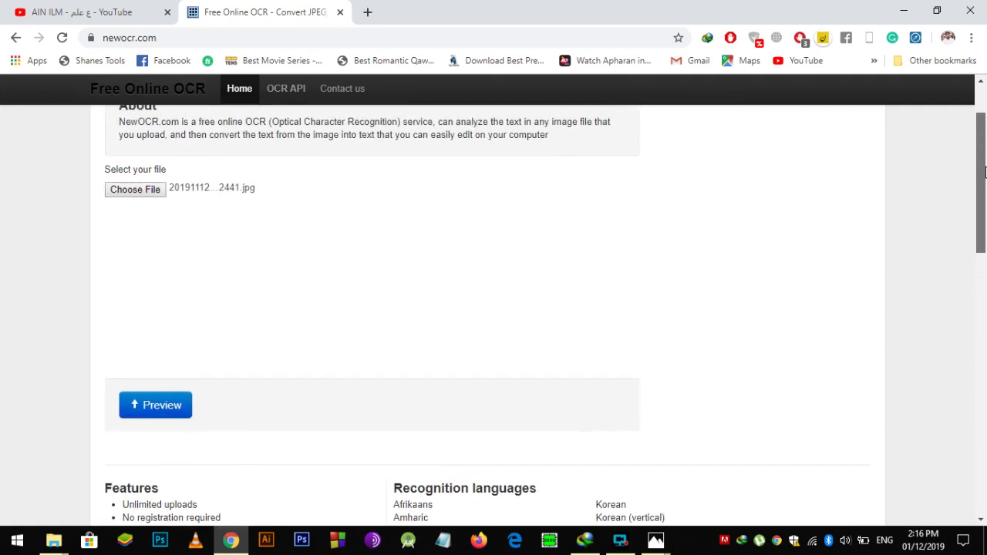
click(175, 410)
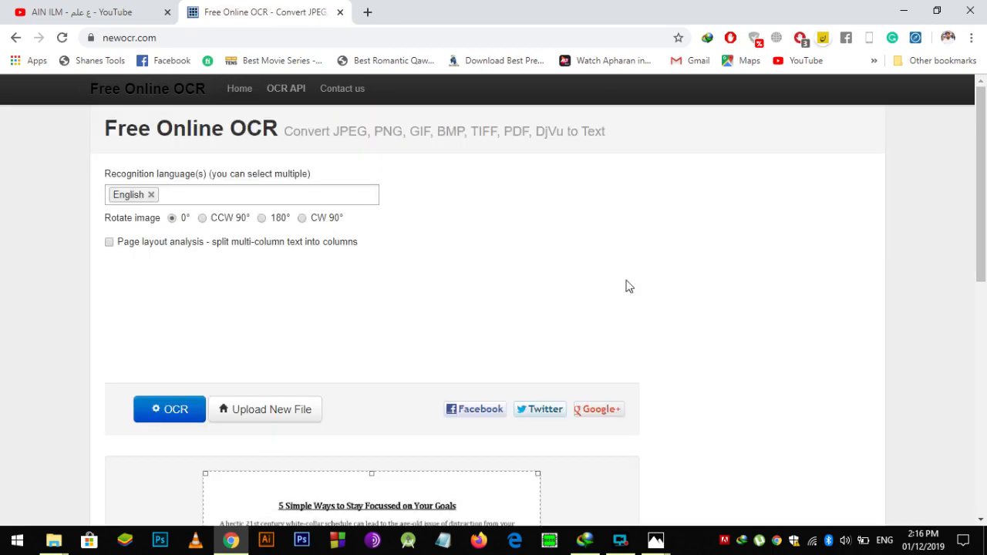
- Run OCR on the uploaded image with English recognition and 0° rotation, and bring up the extracted text
drag(983, 162, 984, 70)
click(163, 417)
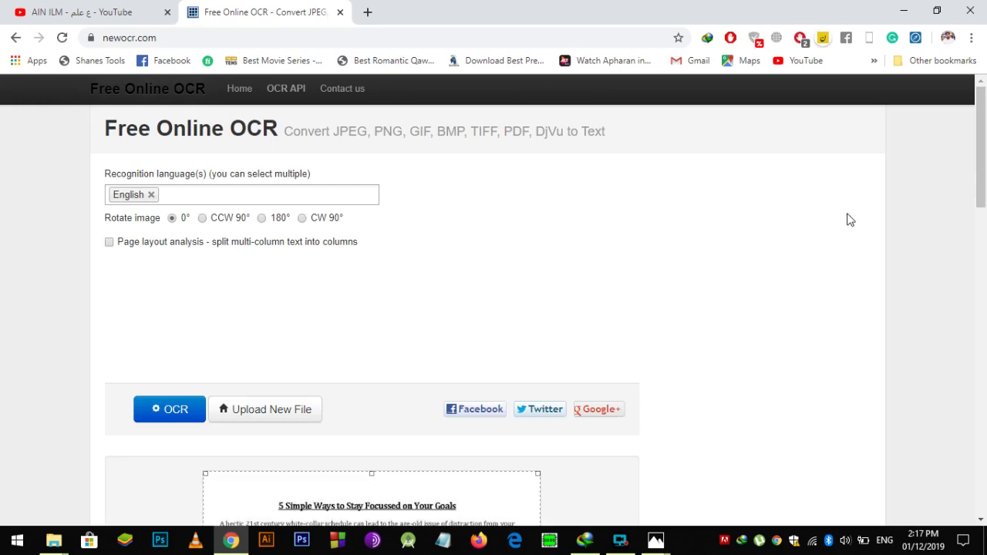
drag(982, 147, 985, 400)
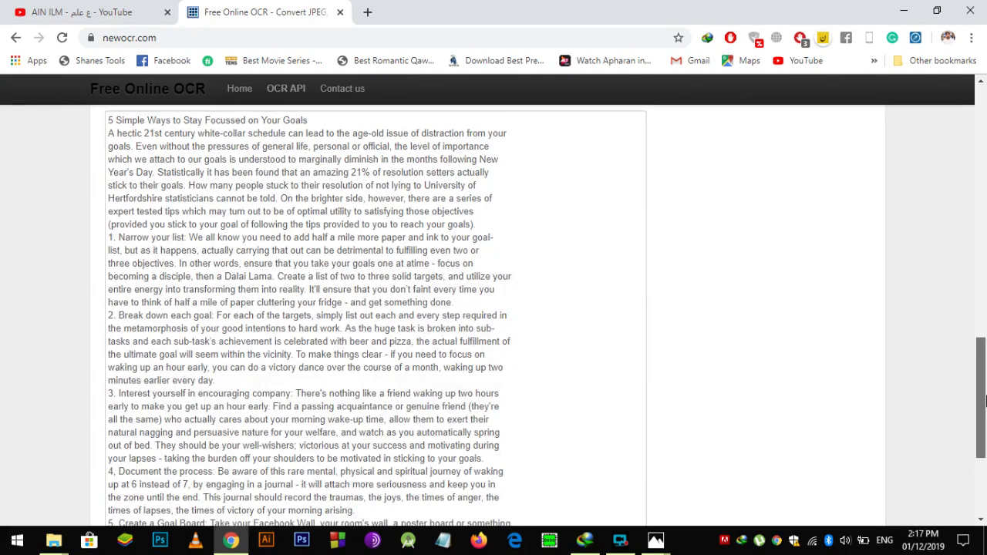
- Copy all of the extracted text into a blank Notepad document and return to its beginning
click(604, 369)
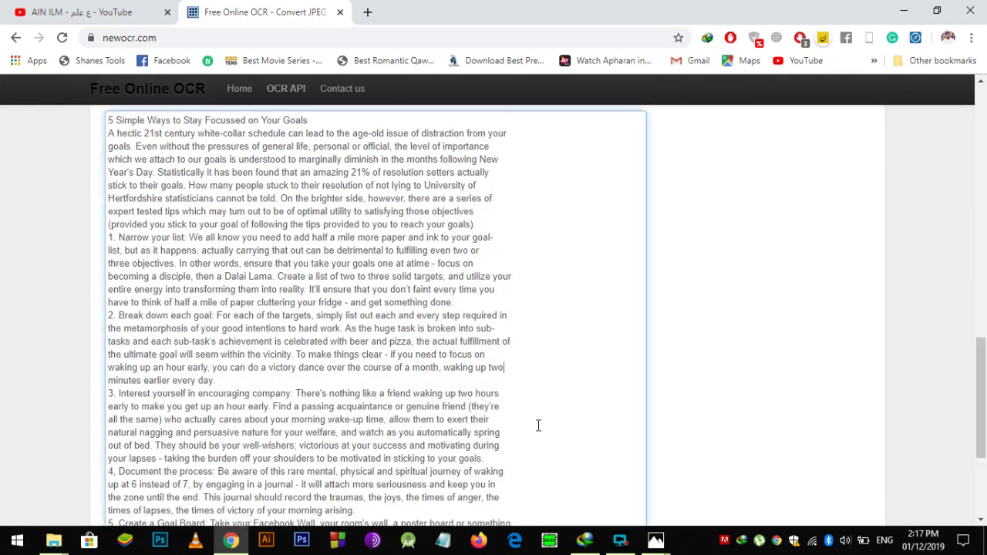
key(ctrl+a)
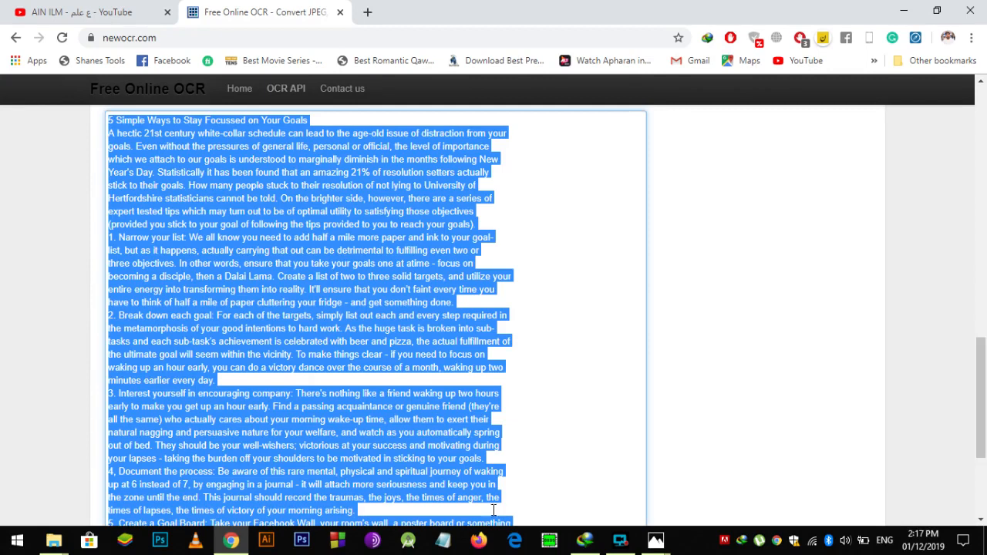
click(443, 540)
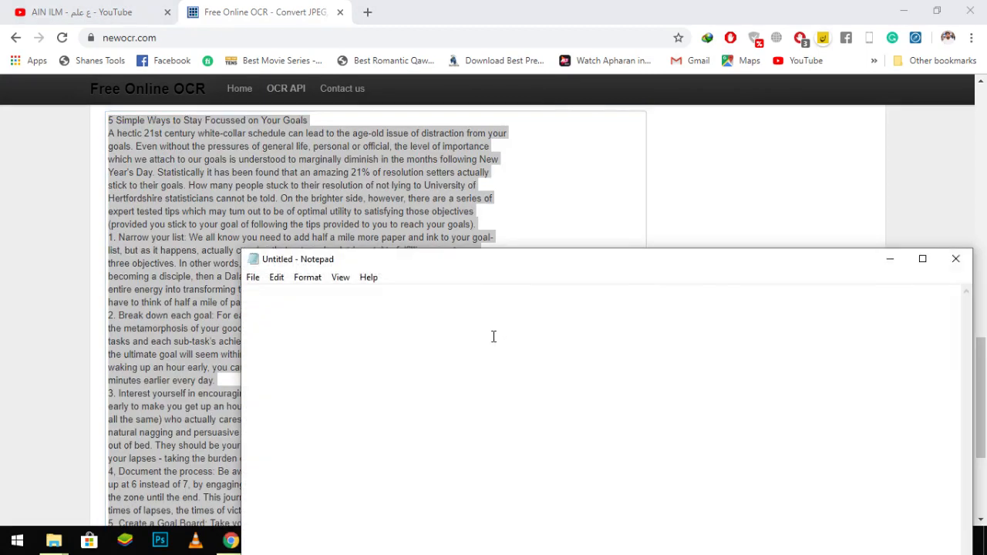
key(ctrl+v)
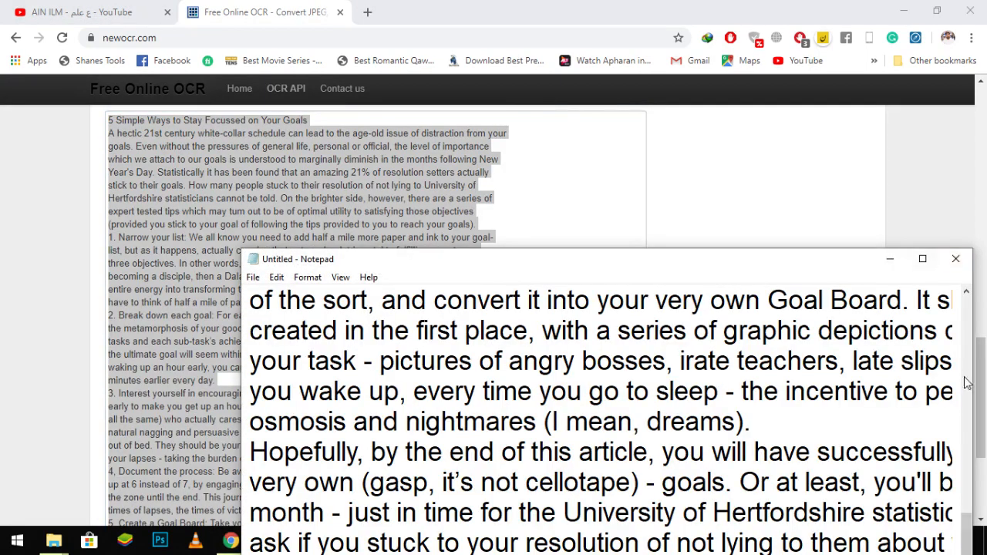
scroll(974, 343, up, 15)
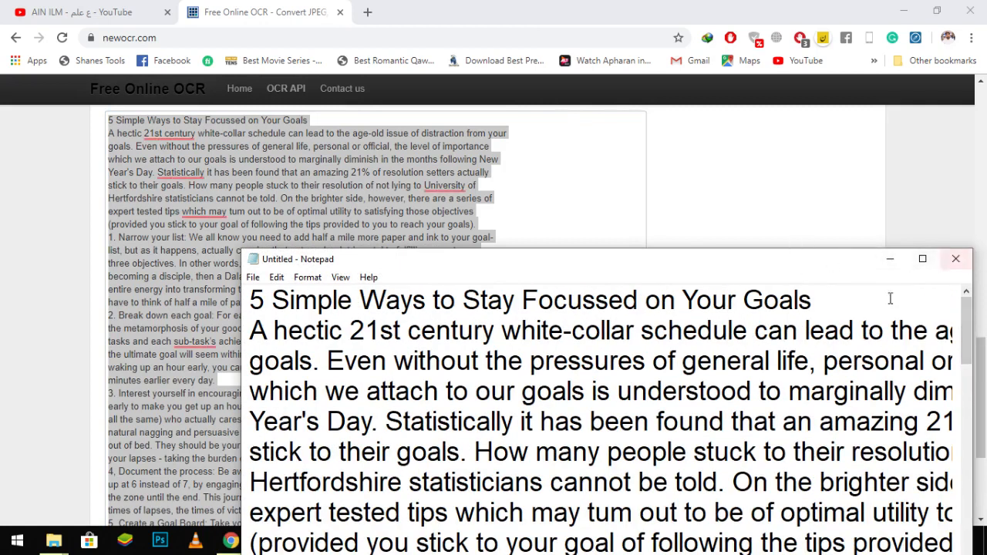
- Close the untitled Notepad document with the pasted text without saving it
key(ctrl+a)
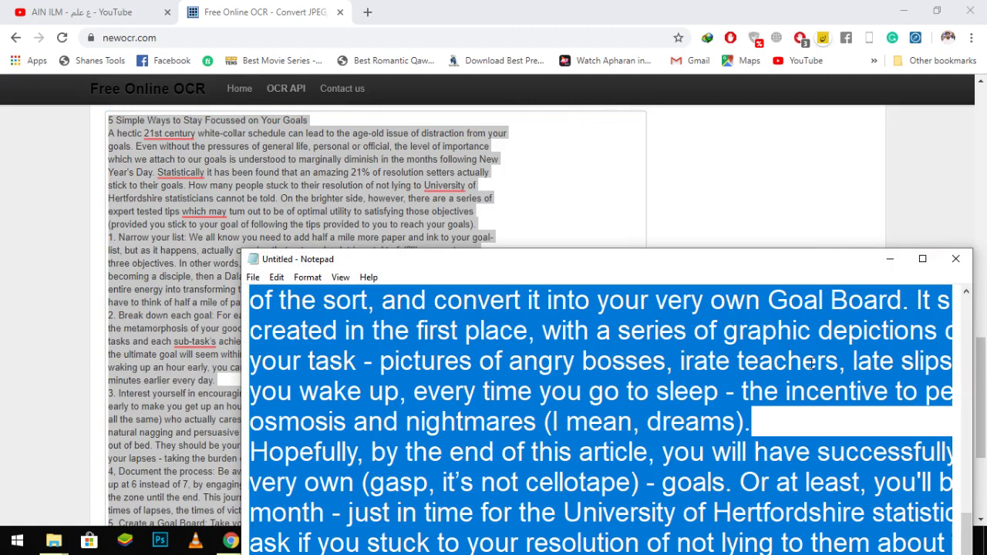
click(956, 258)
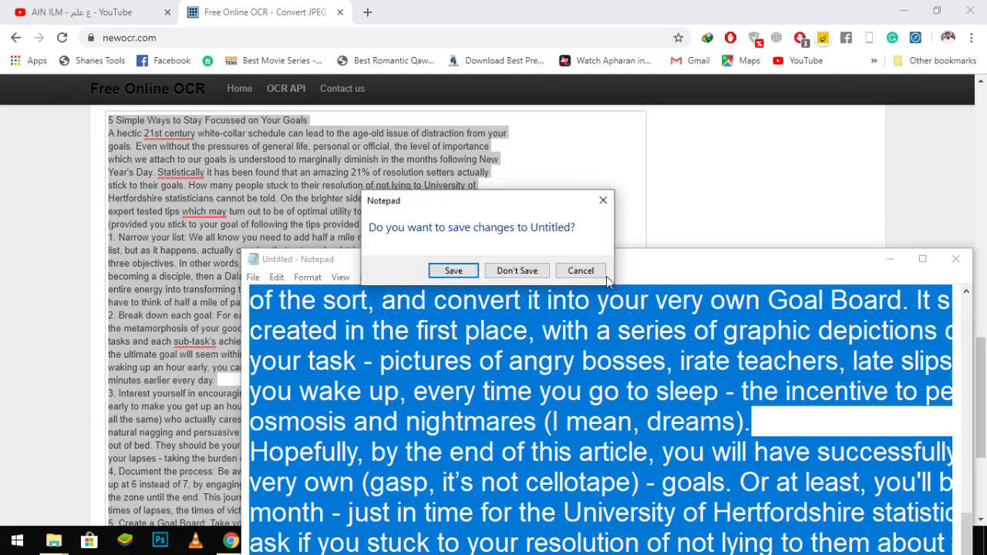
click(532, 270)
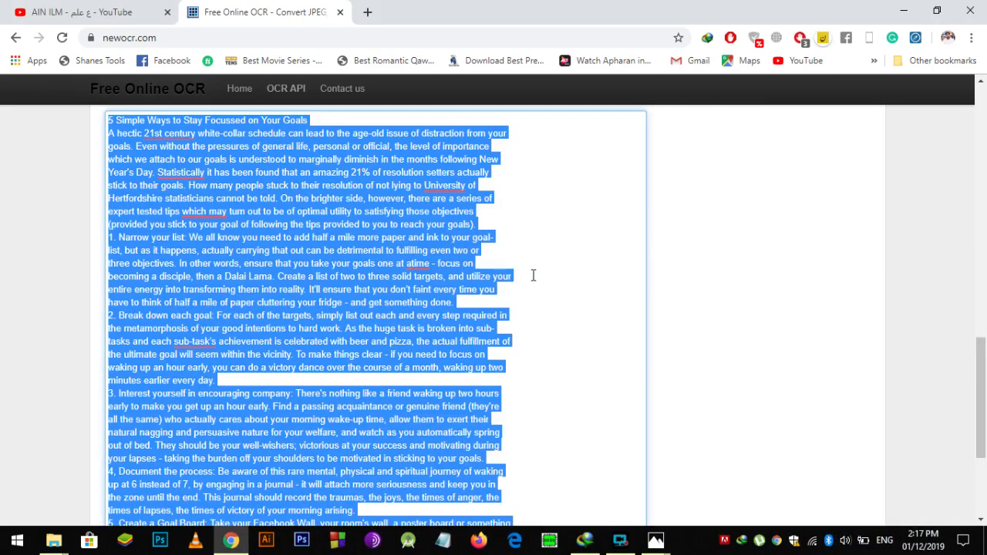
- Open Word with a new blank document in a maximized window and paste the extracted article text into it
key(super+r)
key(Return)
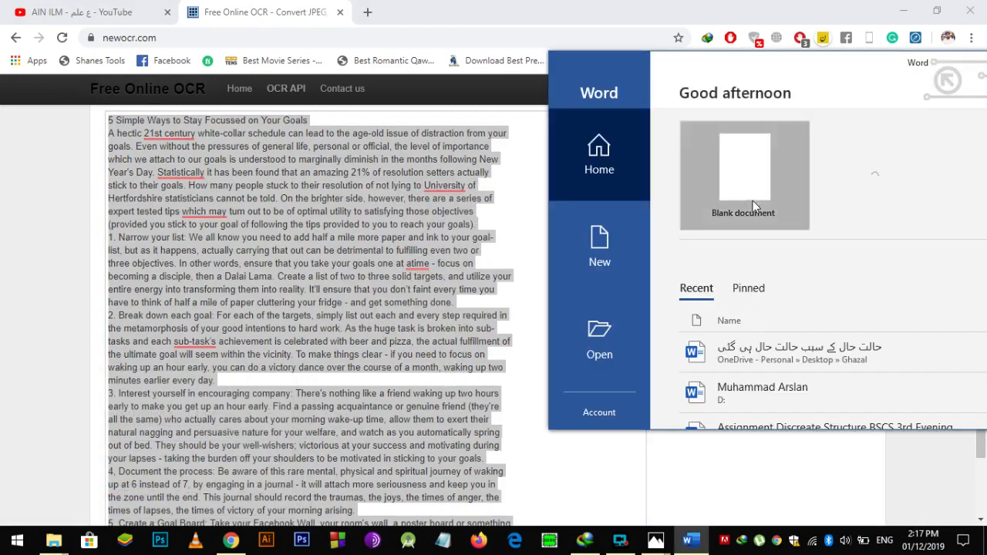
click(753, 197)
double_click(824, 27)
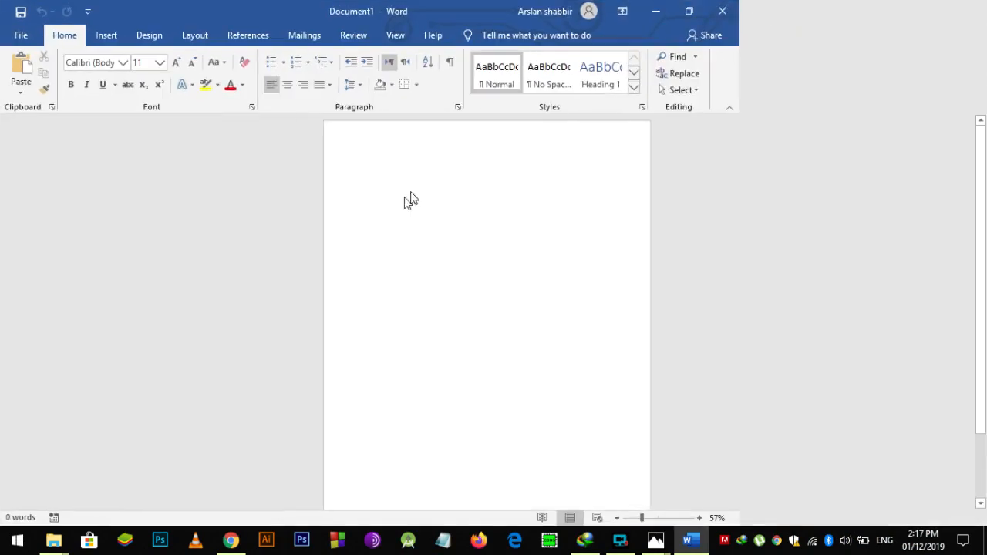
key(ctrl+v)
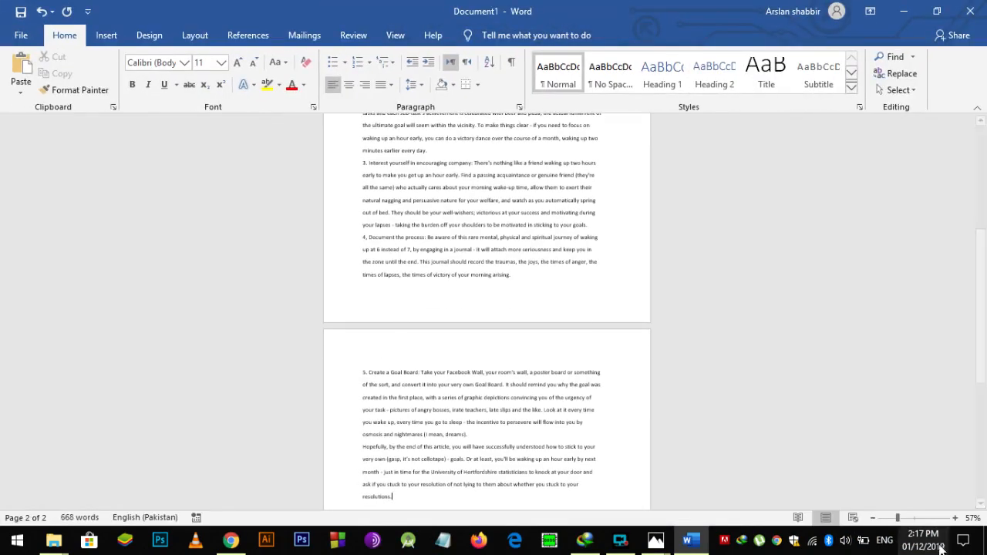
- Center all of the pasted article text in the document
click(956, 523)
click(956, 524)
click(956, 524)
click(956, 524)
click(955, 524)
click(955, 524)
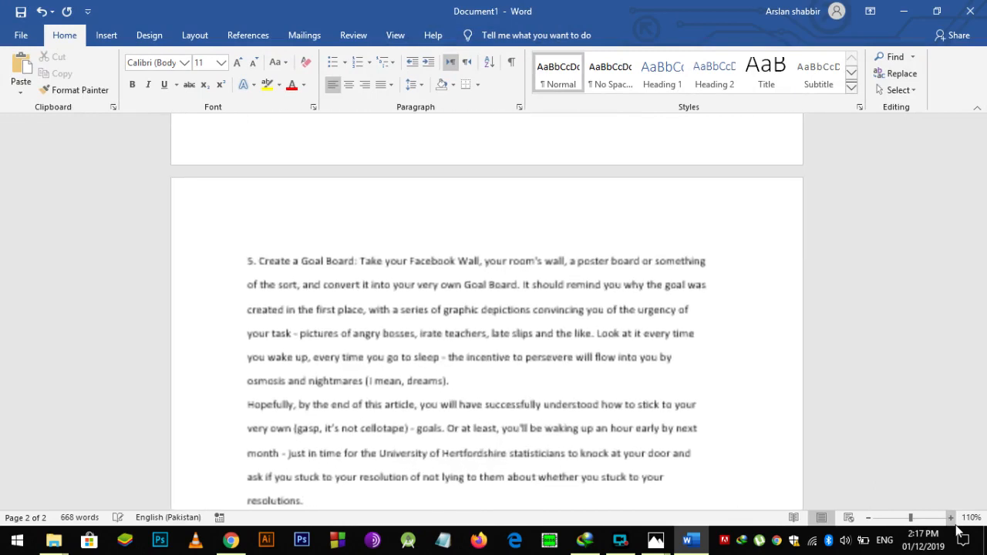
click(956, 524)
drag(983, 340, 981, 158)
key(ctrl+a)
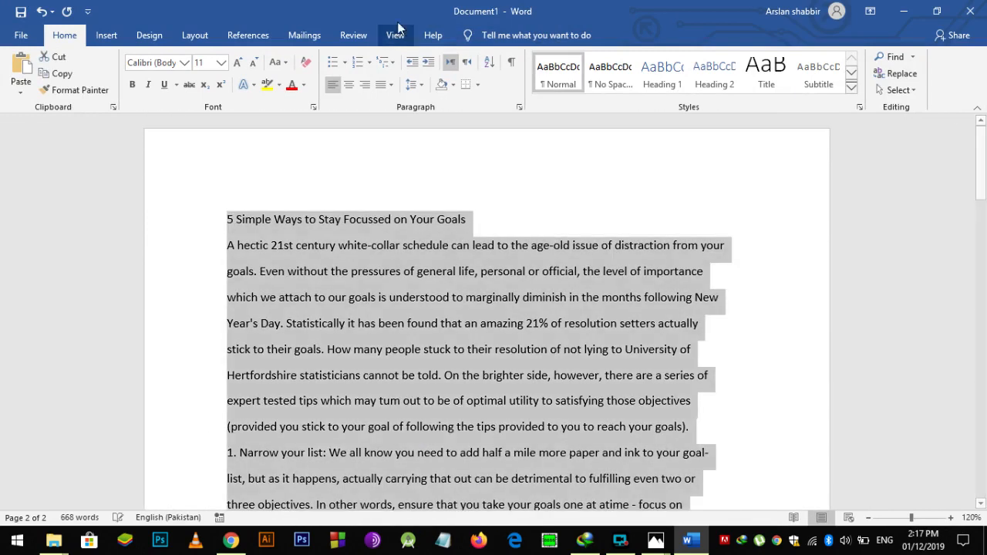
click(351, 85)
click(415, 247)
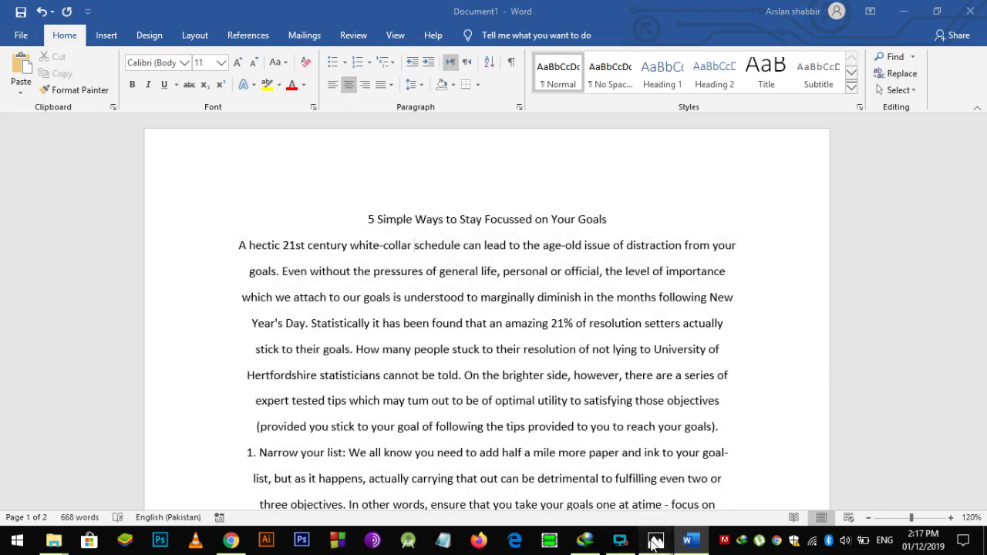
- Arrange the image 20191112_112441.jpg in Photos side by side with the Word document
mouse_move(655, 541)
click(700, 485)
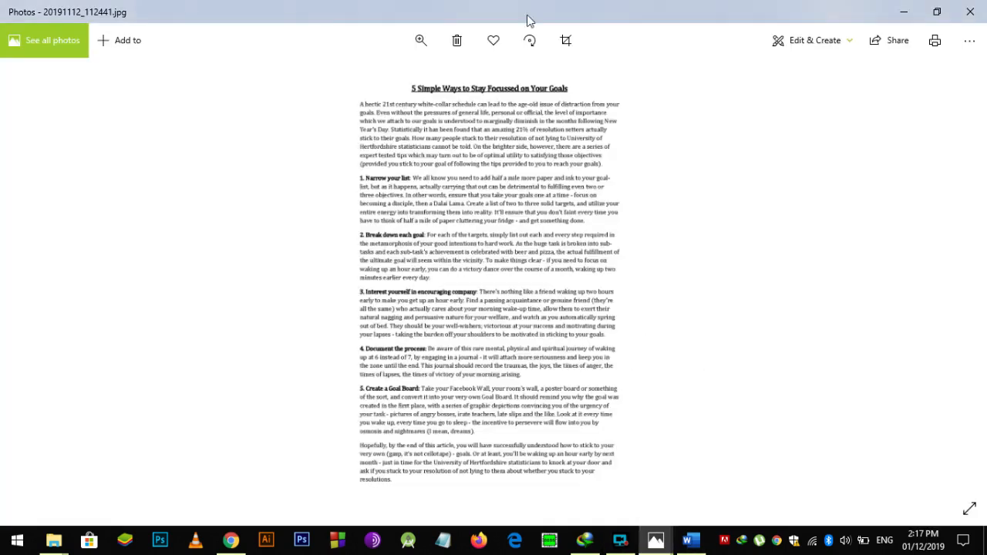
key(super+Right)
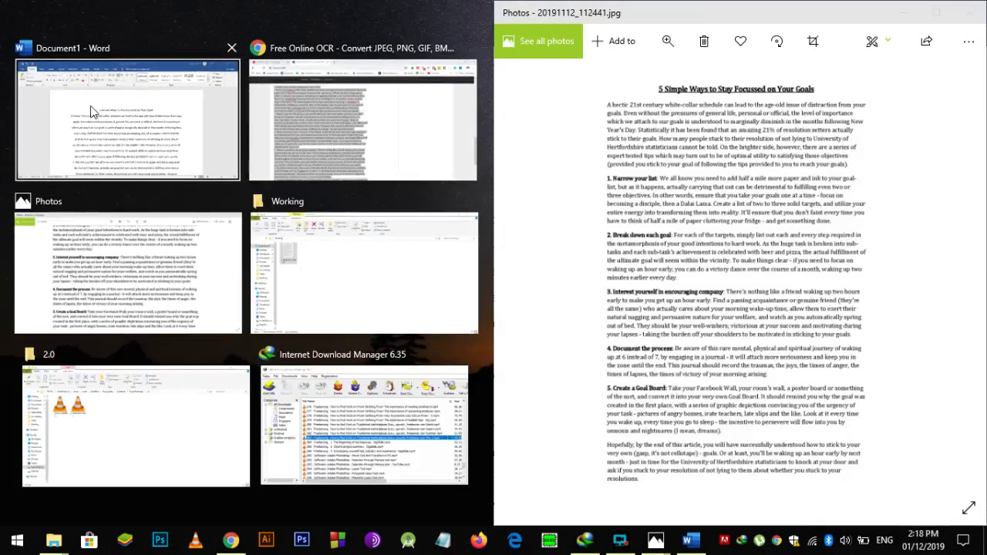
click(91, 112)
- Apply Justify High alignment to the opening paragraph, from "A hectic 21st century" to "reach your goals)."
drag(23, 242, 525, 447)
click(274, 76)
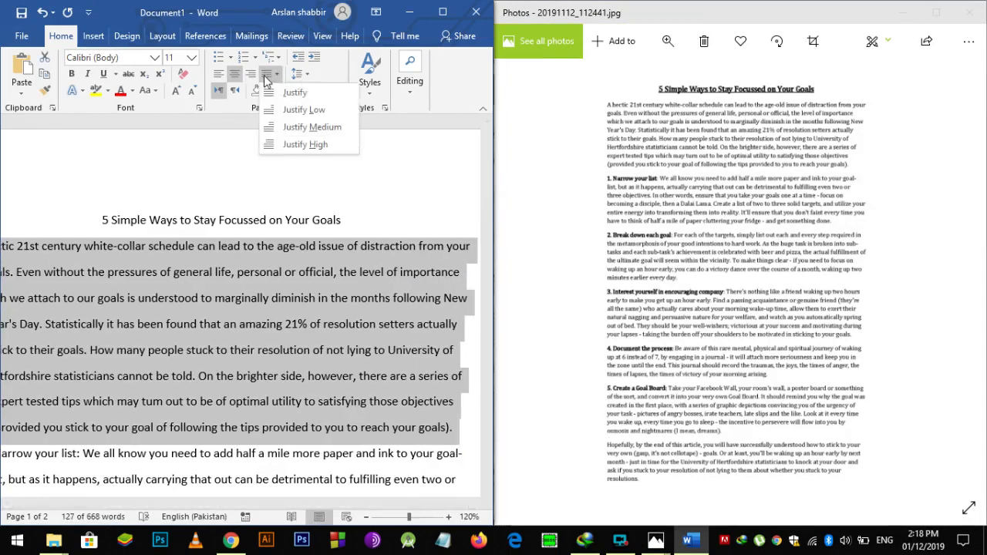
click(293, 145)
click(311, 414)
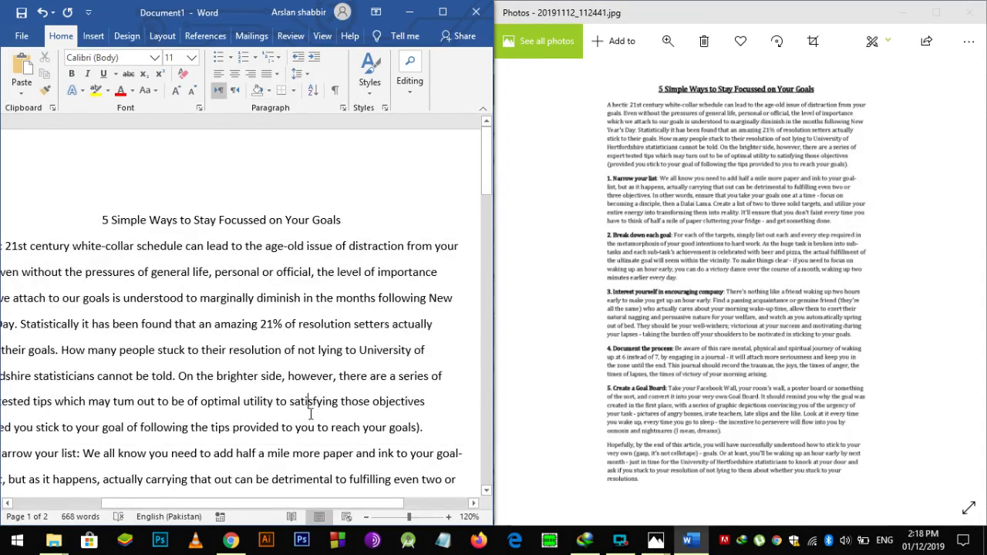
- Make the heading "1. Narrow your list:" bold and remove the centering from its line
drag(393, 507, 307, 506)
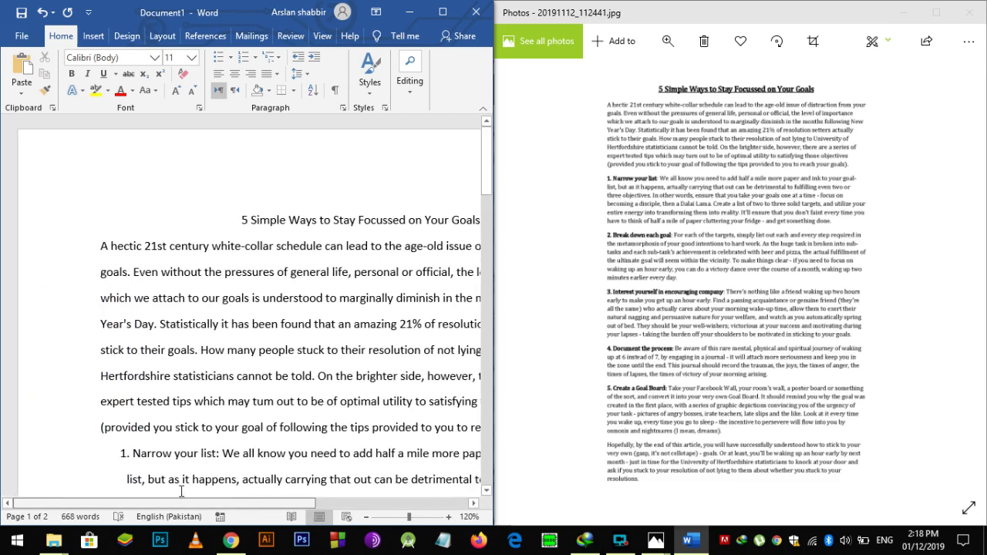
drag(122, 459, 219, 461)
key(ctrl+b)
click(116, 456)
key(BackSpace)
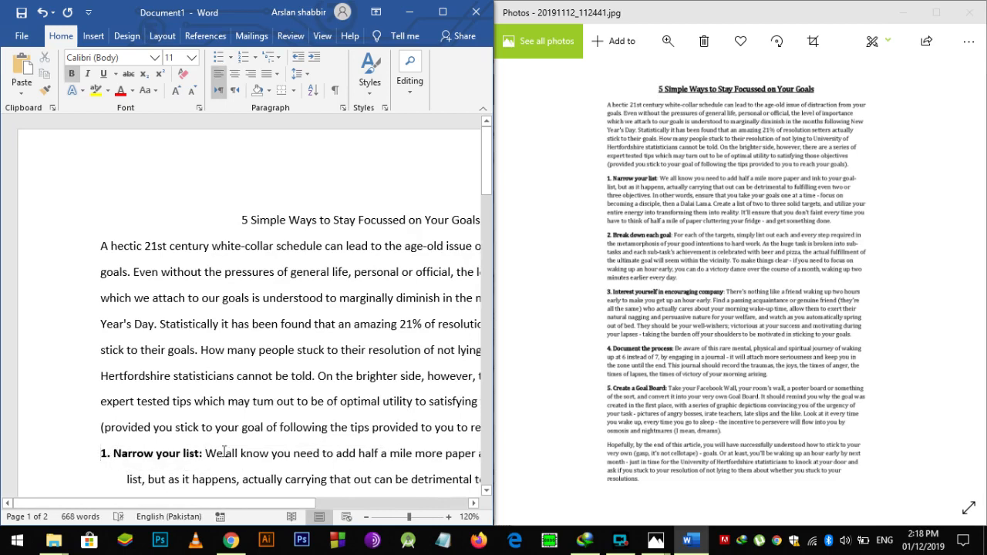
- Justify the text of point 1, from "We all know" to "get something done."
drag(205, 454, 446, 289)
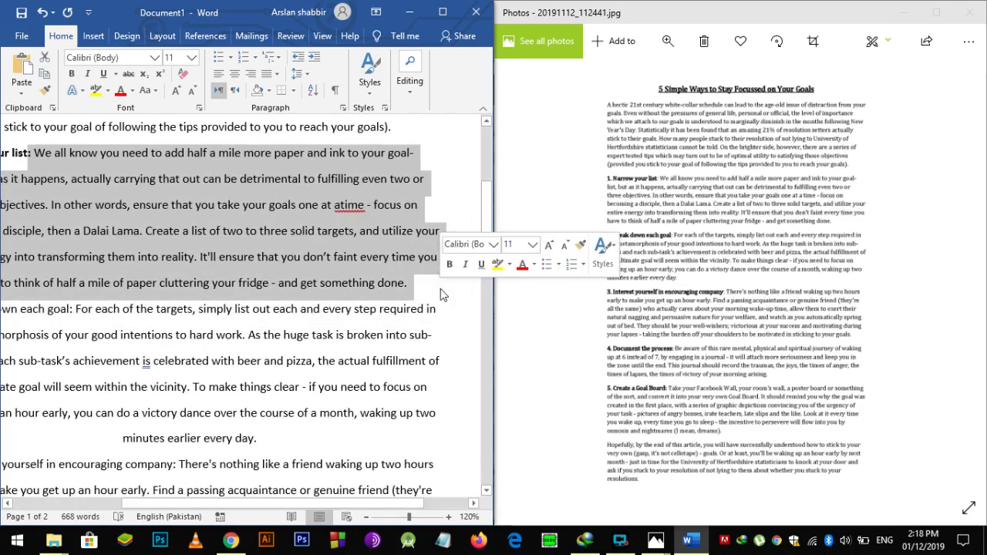
click(264, 77)
click(293, 92)
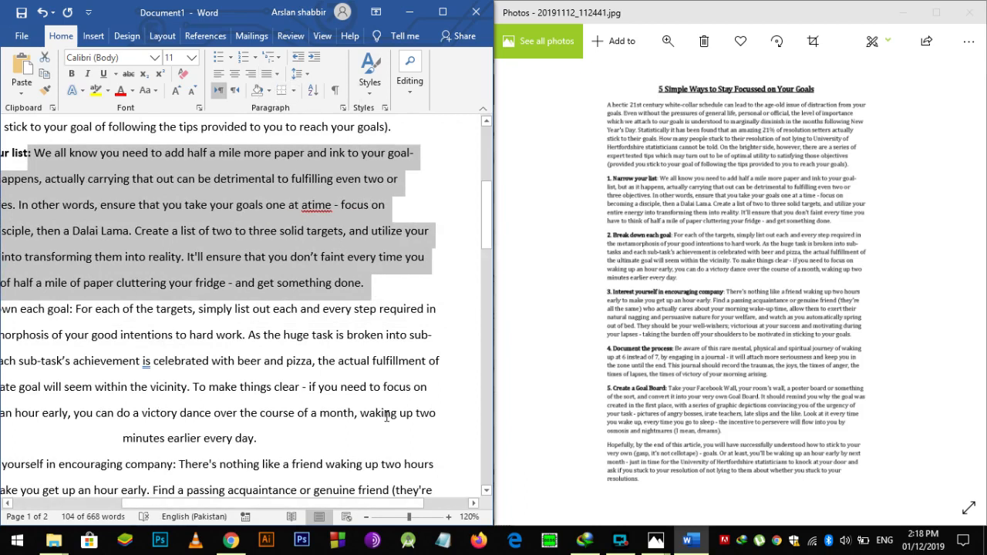
- Accept the suggested corrections "a time" for "atime" in point 1 and "are" for "is" before "celebrated" in point 2
drag(389, 511, 322, 499)
click(417, 184)
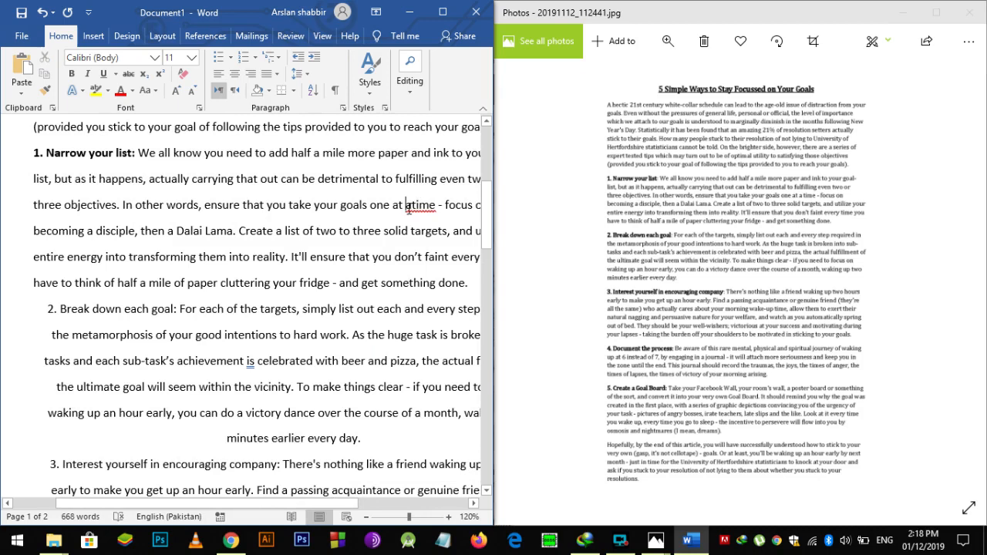
right_click(410, 204)
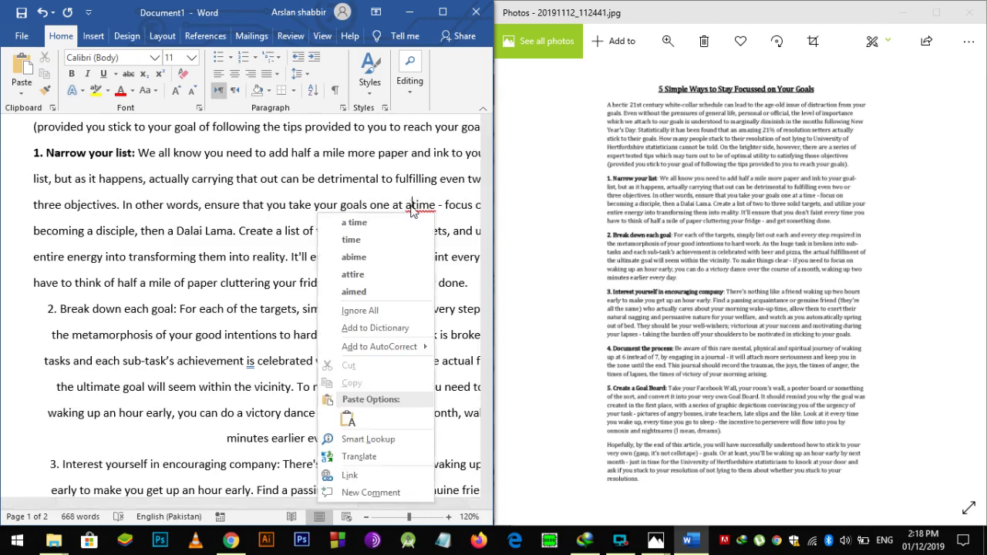
click(401, 223)
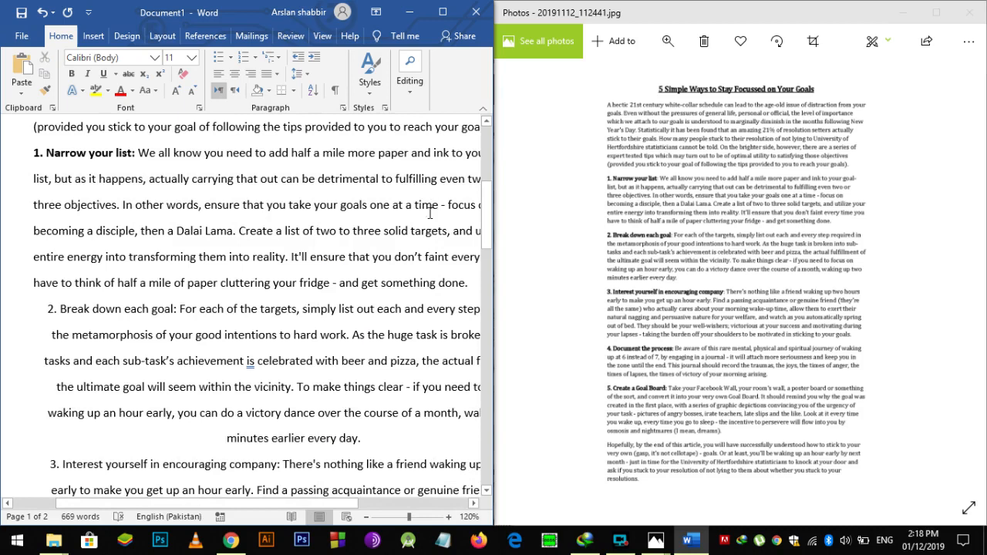
right_click(250, 365)
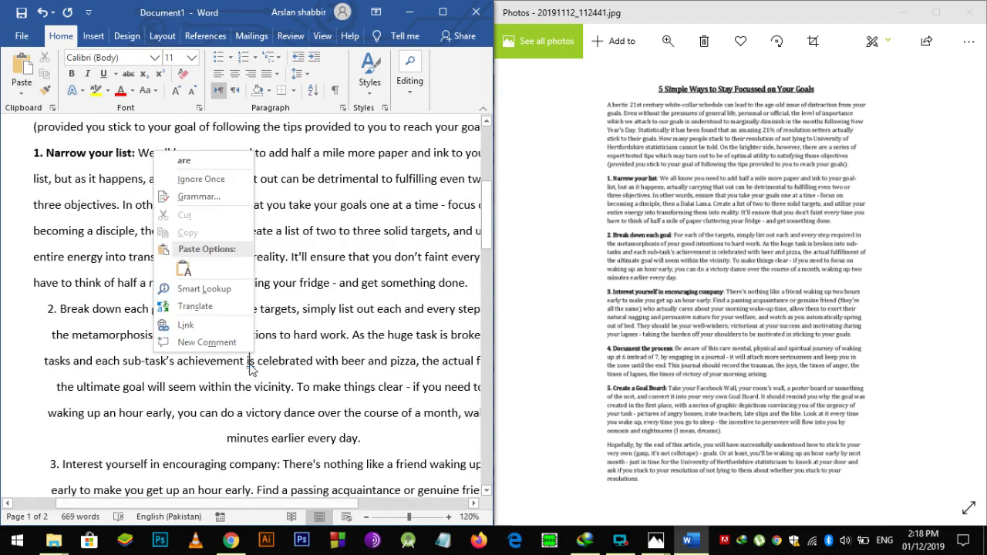
click(203, 161)
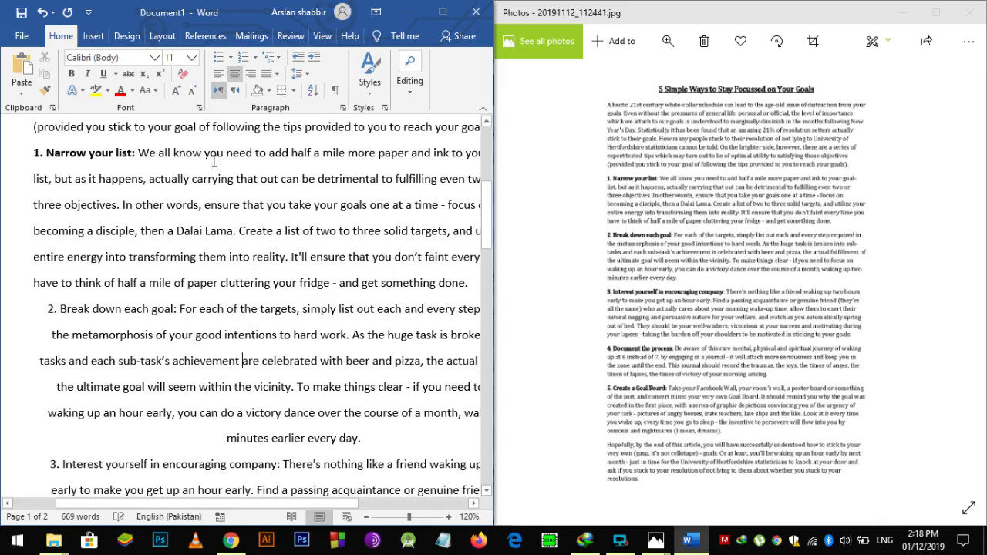
- Maximize the Word window and make the heading "2. Break down each goal:" bold
click(443, 12)
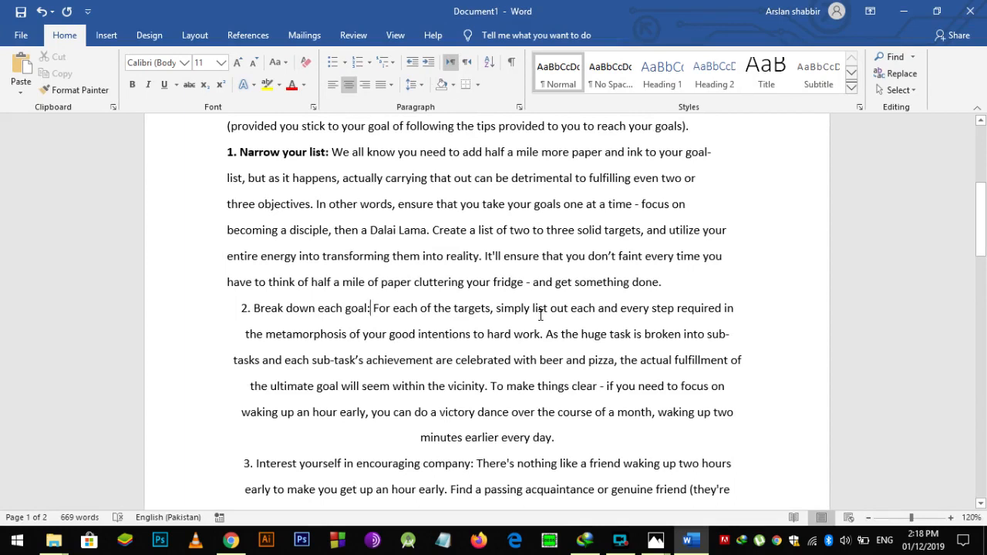
key(ctrl+shift+Left)
key(ctrl+shift+Left)
key(ctrl+shift+Left)
key(ctrl+shift+Left)
key(ctrl+shift+Left)
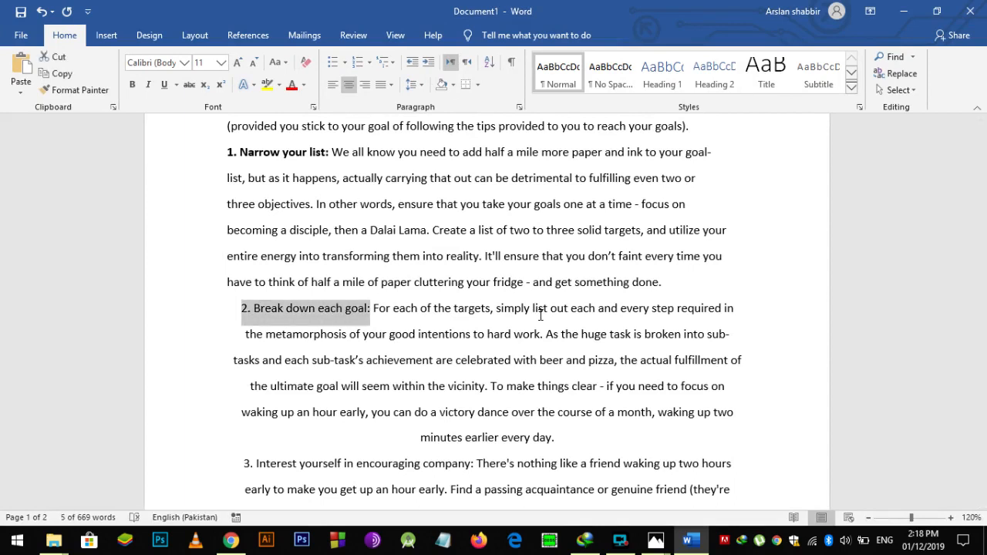
key(ctrl+b)
- Make the heading "3. Interest yourself in encouraging company:" bold
key(Down)
key(Down)
key(Down)
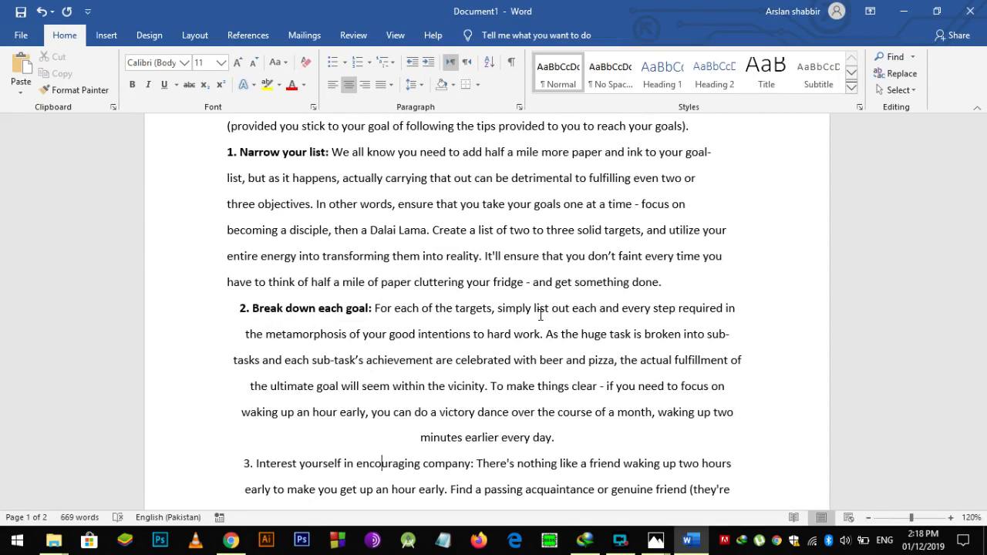
key(ctrl+shift+Left)
key(ctrl+shift+Left)
key(ctrl+shift+Left)
key(ctrl+shift+Left)
key(ctrl+shift+Left)
key(ctrl+shift+Left)
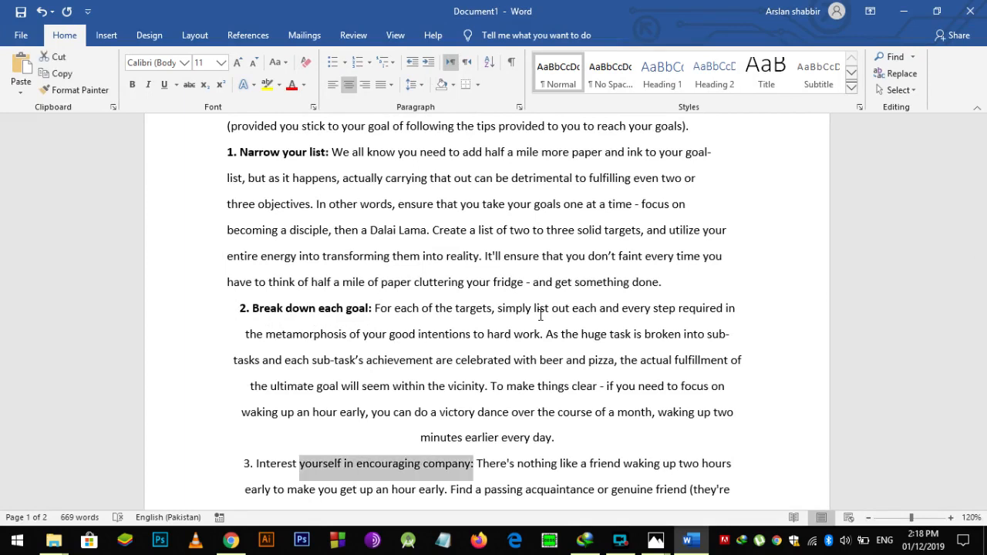
key(ctrl+b)
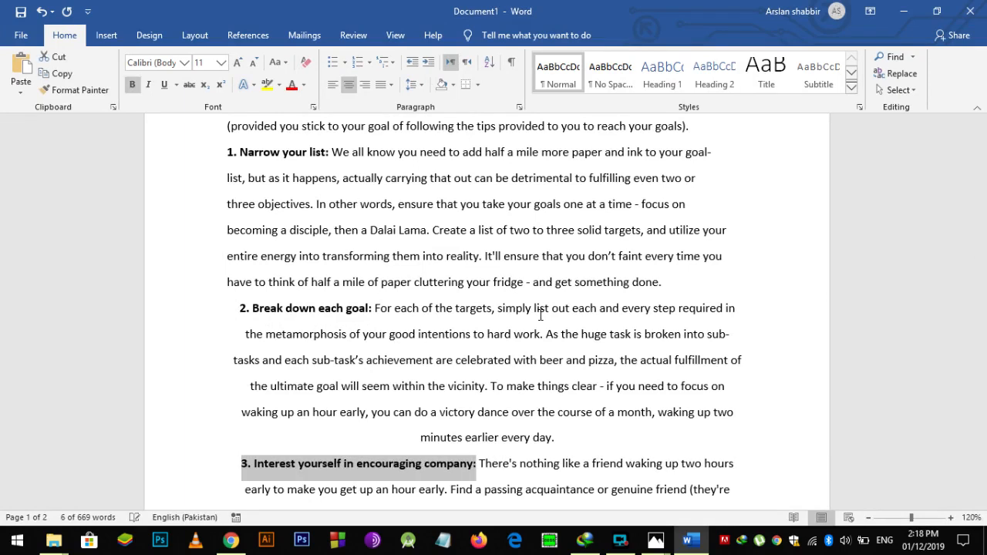
- Examine points 2 to 5 and the closing paragraph in the original image in Photos, and return to the Word document
mouse_move(660, 544)
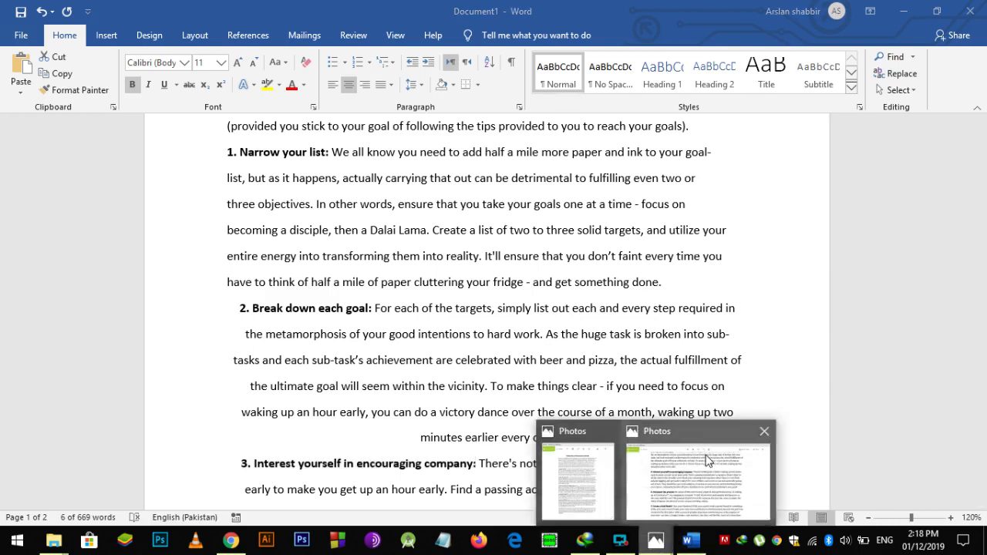
click(706, 466)
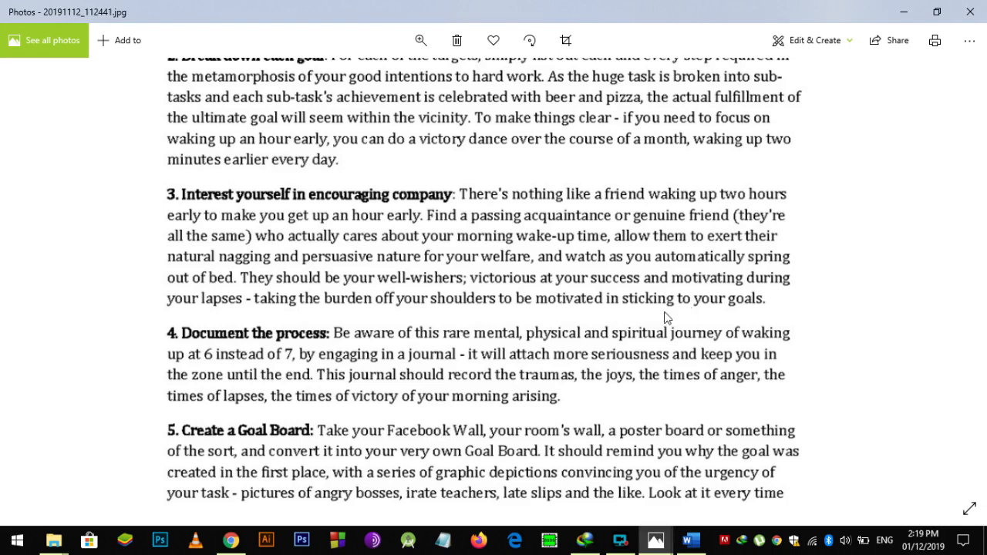
scroll(604, 376, down, 3)
scroll(575, 367, down, 2)
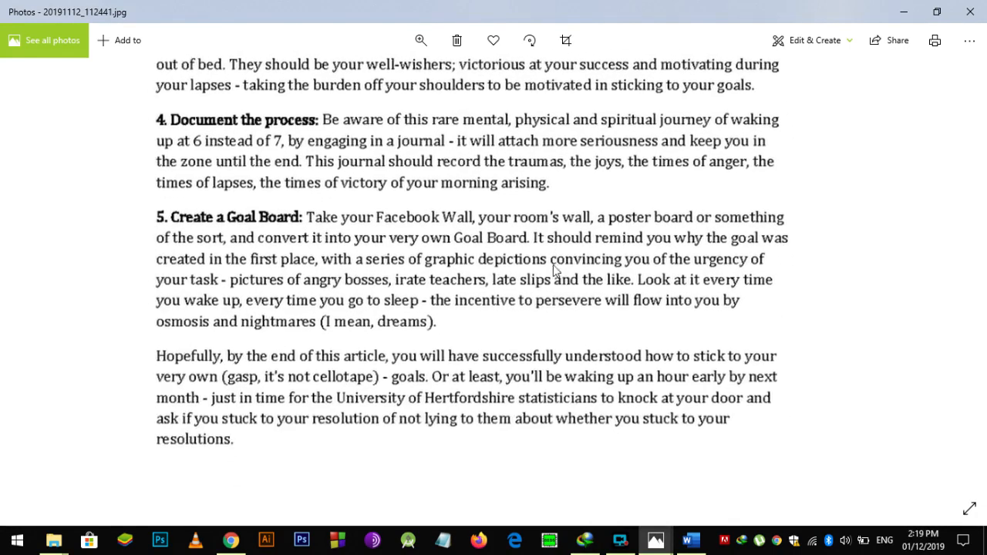
scroll(560, 361, up, 6)
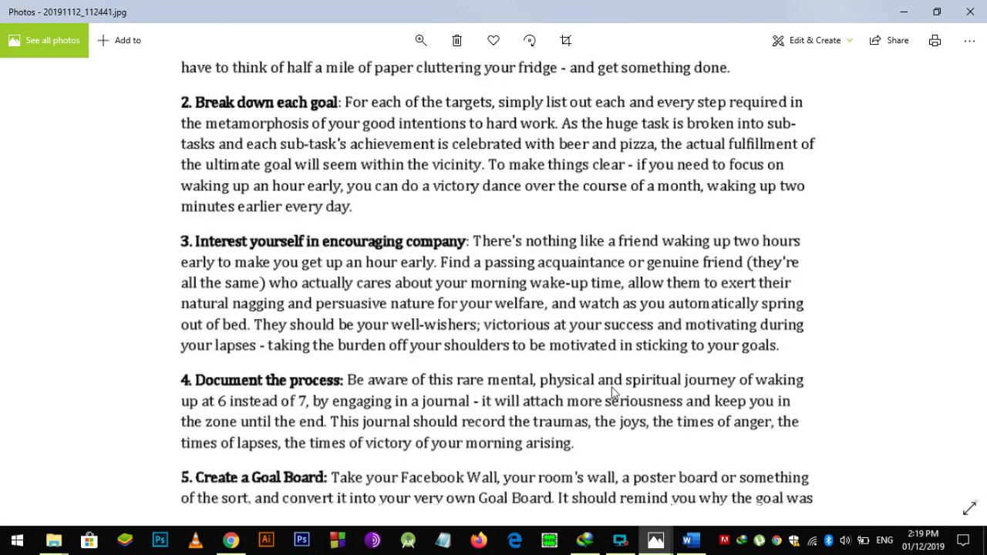
scroll(615, 339, down, 5)
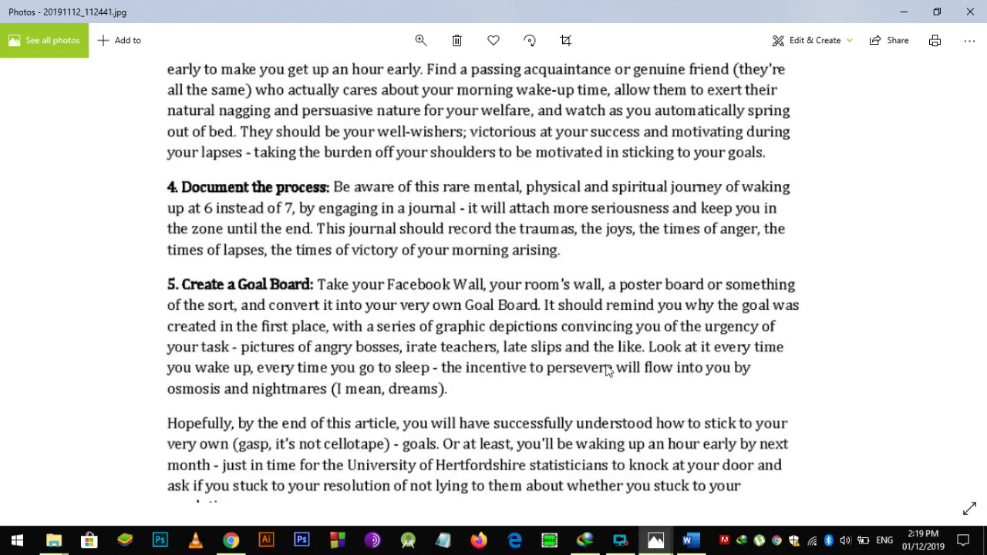
scroll(622, 362, down, 1)
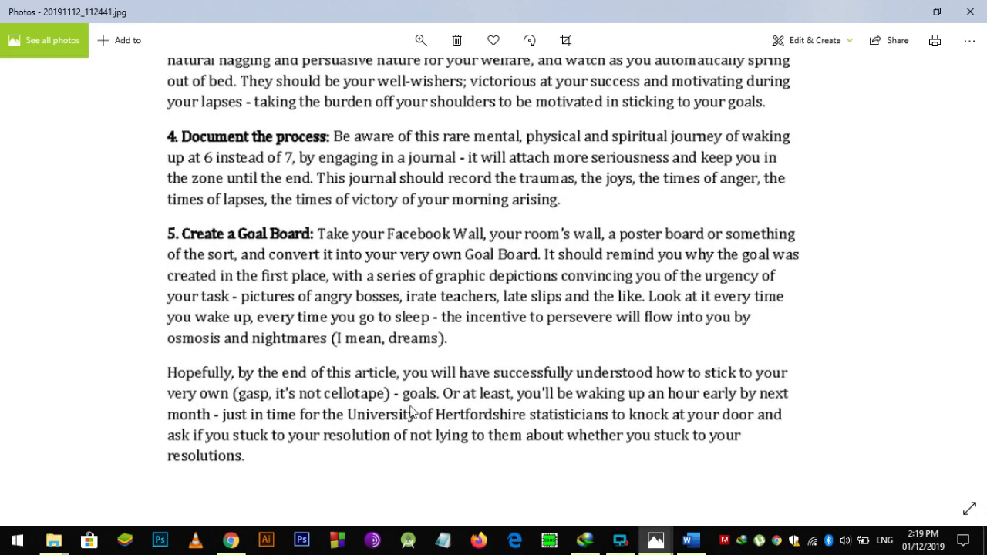
scroll(419, 428, down, 1)
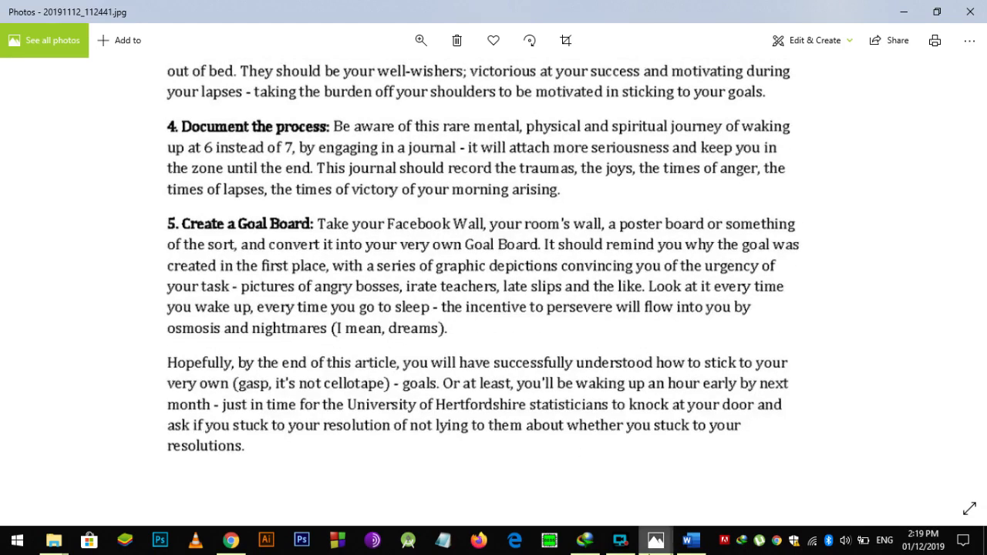
click(691, 540)
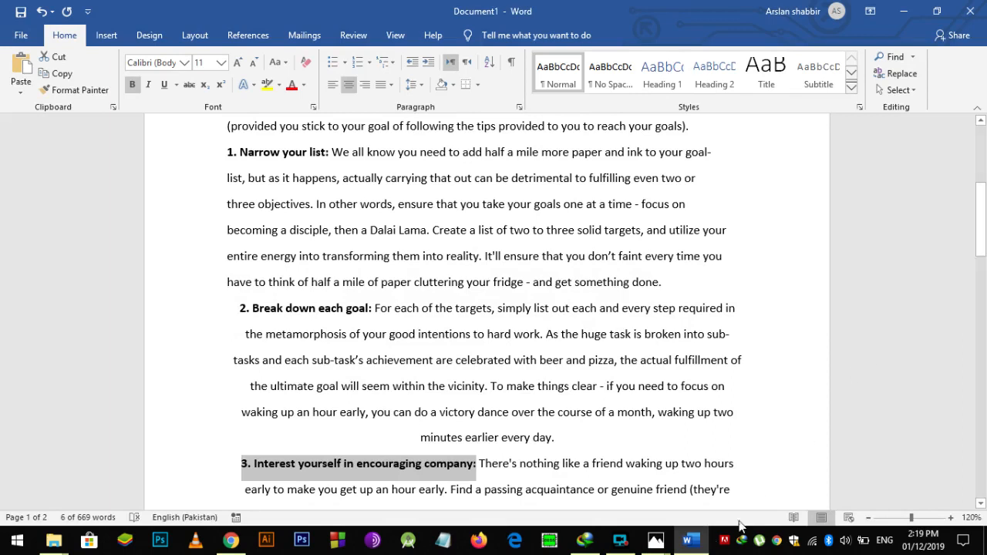
click(618, 542)
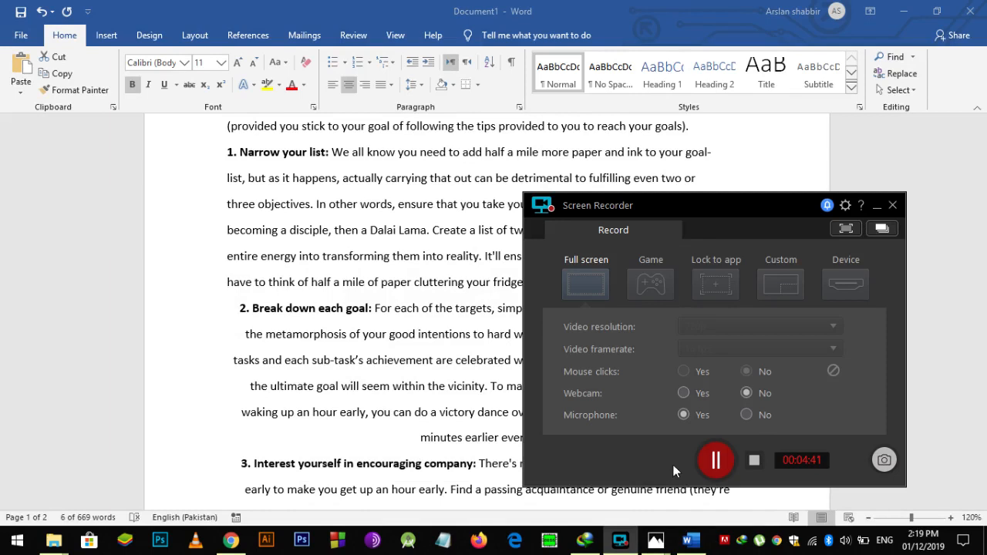